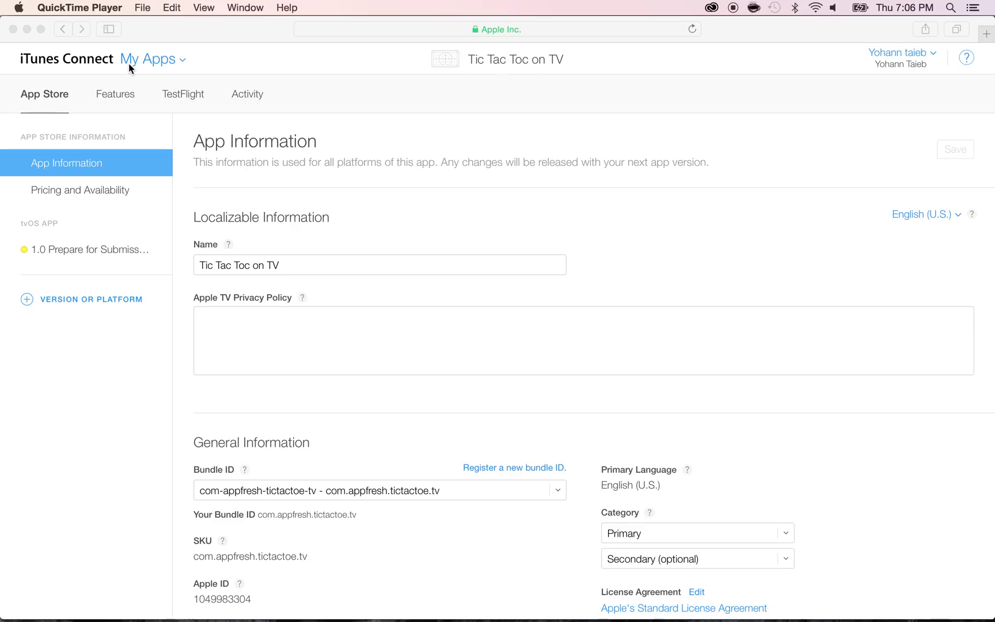
Leave the iTunes Connect App Information page and switch to Xcode's TicTacToeAppleTV target properties
{"action": "left_click", "coordinate": [85, 168]}
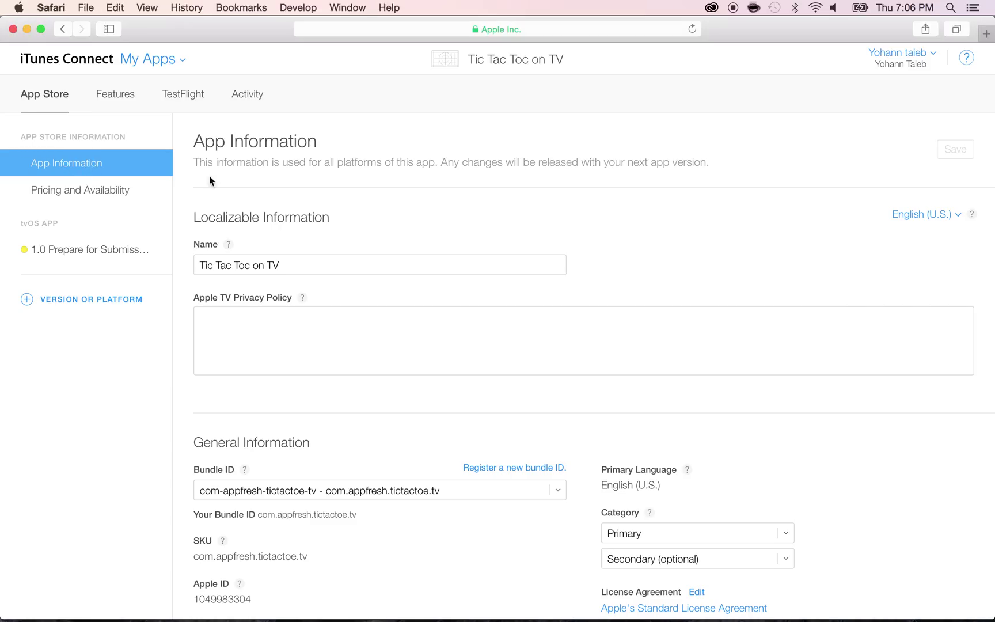
{"action": "scroll", "coordinate": [279, 263], "scroll_direction": "down", "scroll_amount": 1}
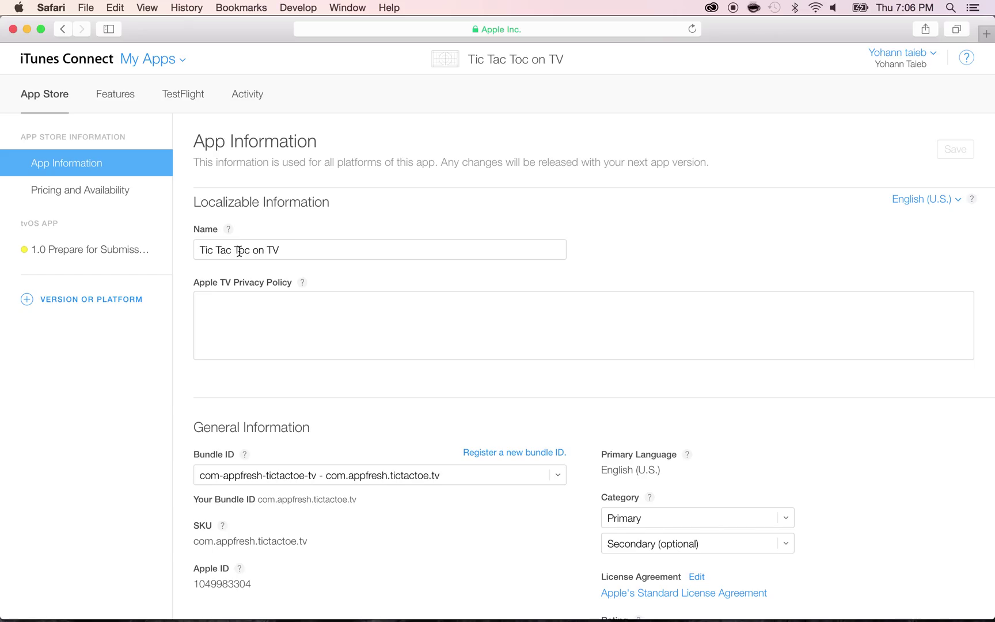
{"action": "key", "text": "super+Tab"}
{"action": "key", "text": "super+Tab"}
{"action": "key", "text": "super+Tab"}
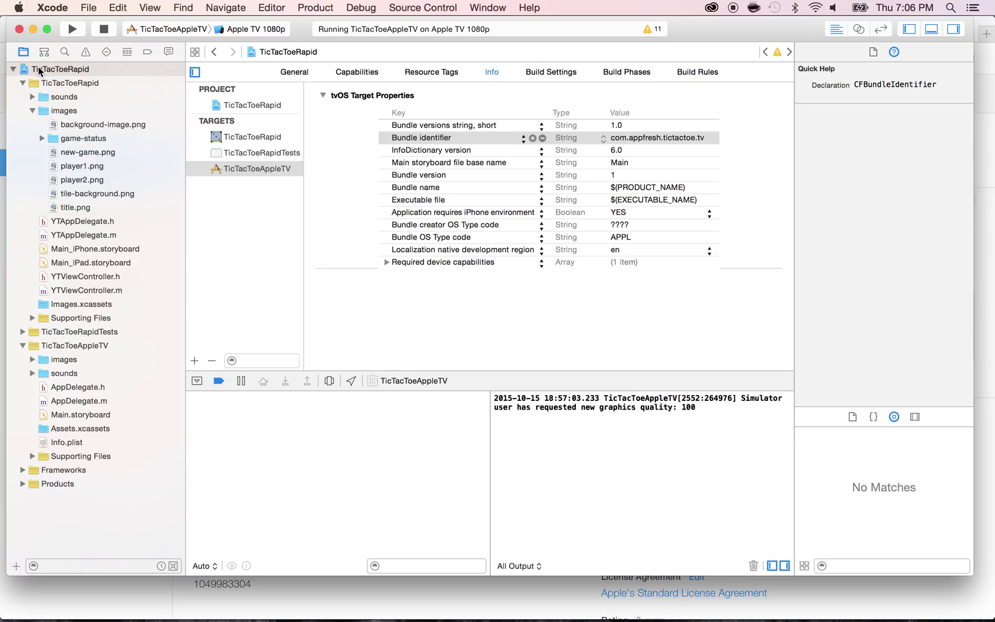
Select the TicTacToeAppleTV target and start editing its Bundle name value
{"action": "left_click", "coordinate": [40, 69]}
{"action": "left_click", "coordinate": [229, 169]}
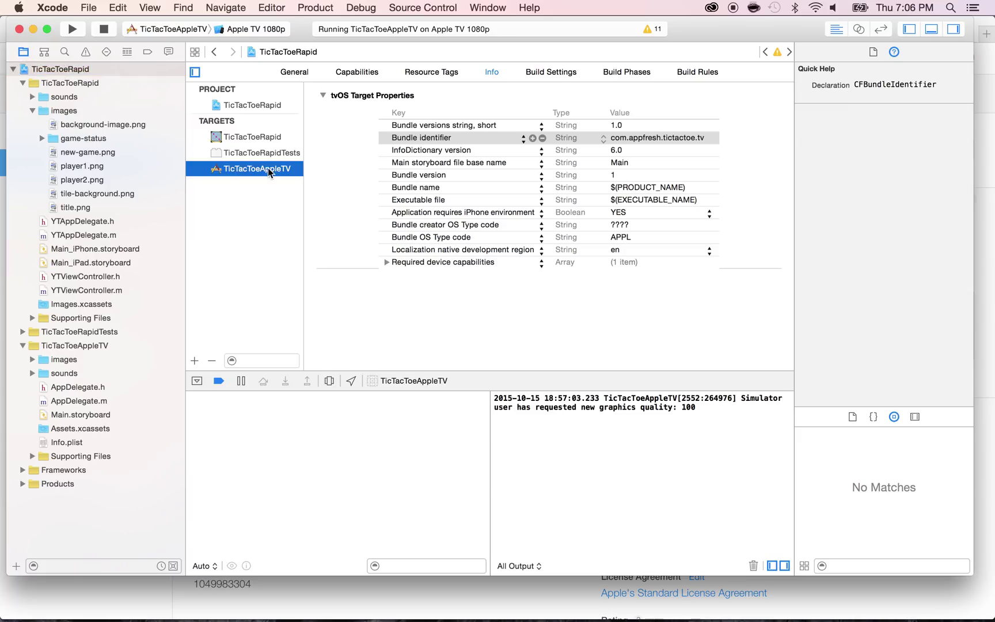
{"action": "double_click", "coordinate": [632, 187]}
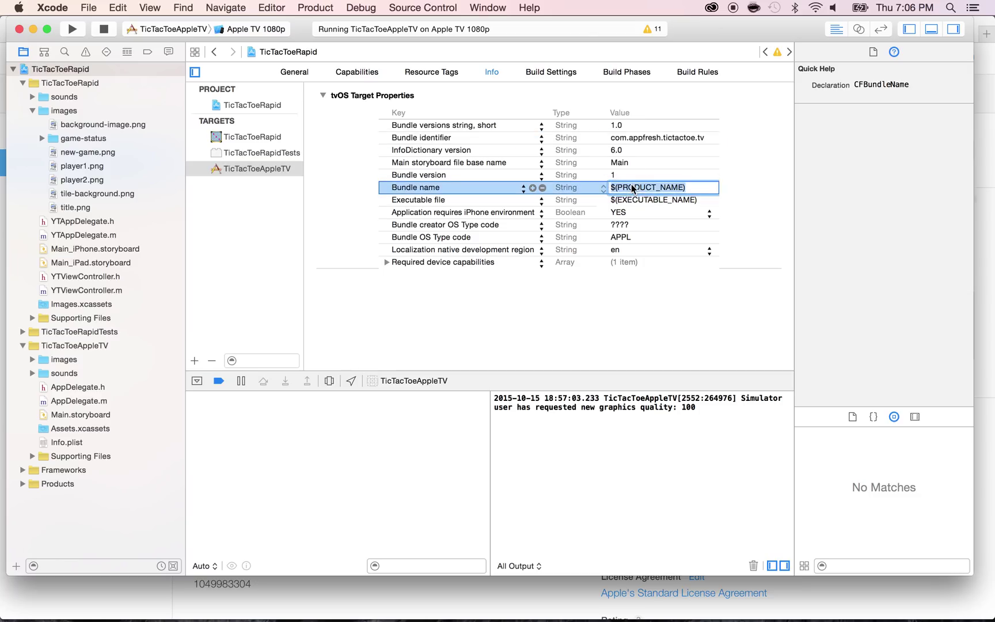
Correct the iTunes Connect app name from Toc to Toe
{"action": "key", "text": "super+Tab"}
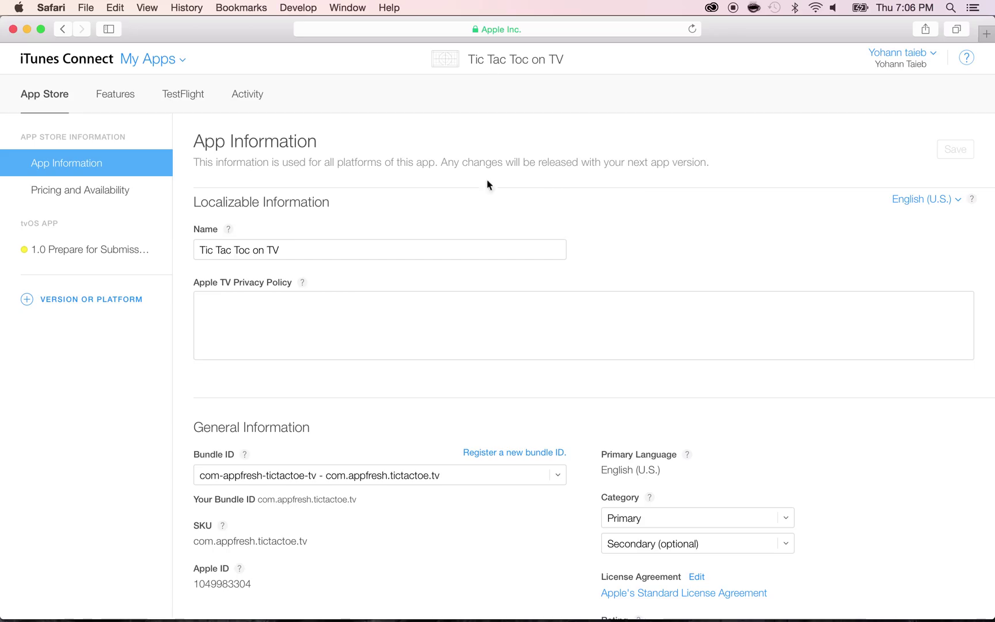
{"action": "left_click", "coordinate": [250, 251]}
{"action": "key", "text": "BackSpace"}
{"action": "type", "text": "e"}
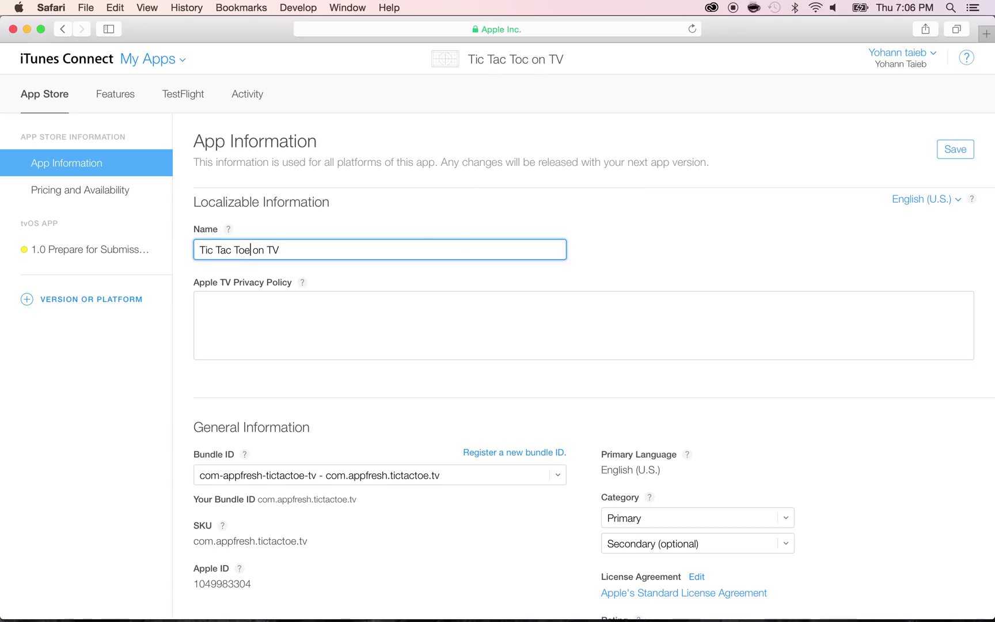
Set the TicTacToeAppleTV Bundle name to 'Tic Tac Toe on TV'
{"action": "key", "text": "super+Tab"}
{"action": "type", "text": "T"}
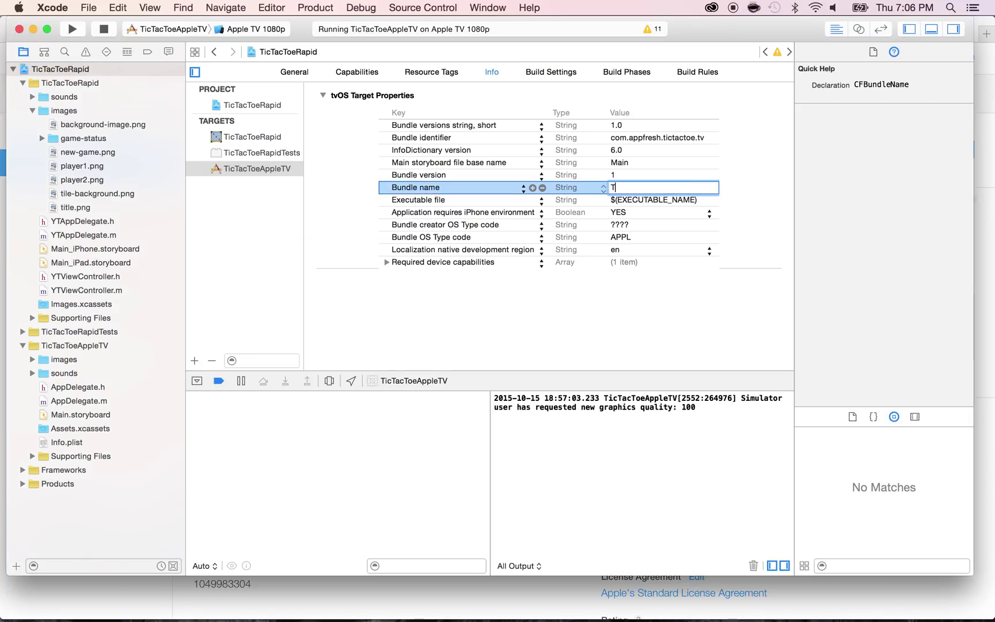
{"action": "type", "text": "ic Tac Toe on TV"}
{"action": "key", "text": "Tab"}
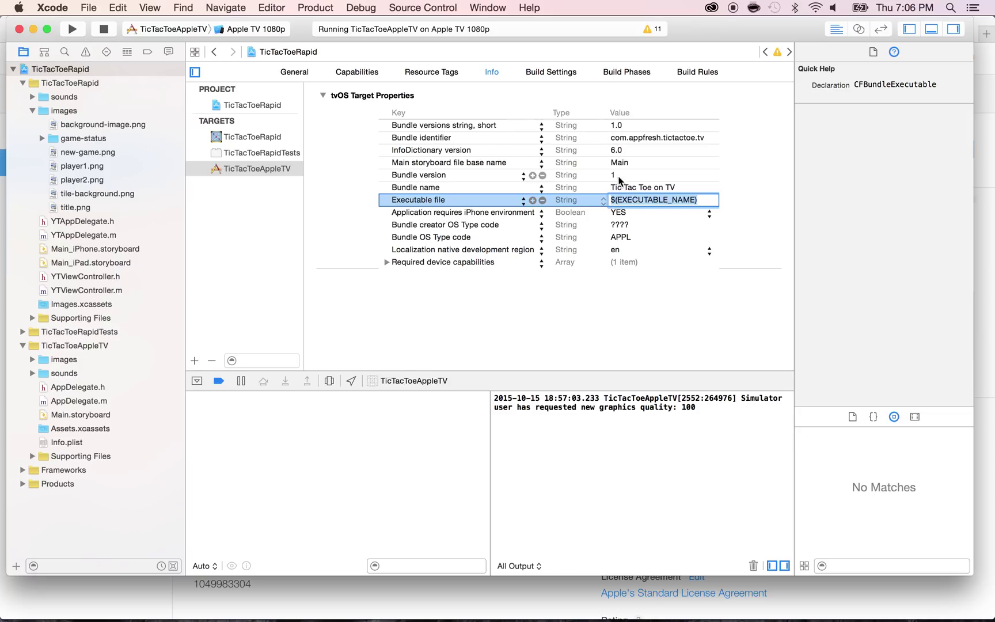
Change the TicTacToeAppleTV Bundle version from 1 to 1.0
{"action": "left_click", "coordinate": [621, 175]}
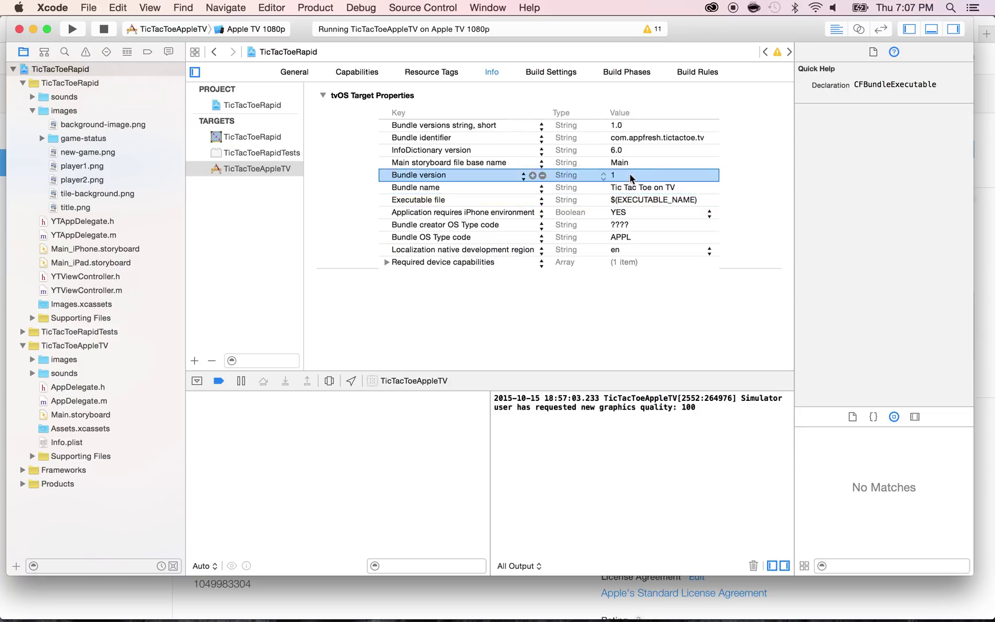
{"action": "left_click", "coordinate": [622, 175]}
{"action": "type", "text": ".0"}
{"action": "left_click", "coordinate": [606, 185]}
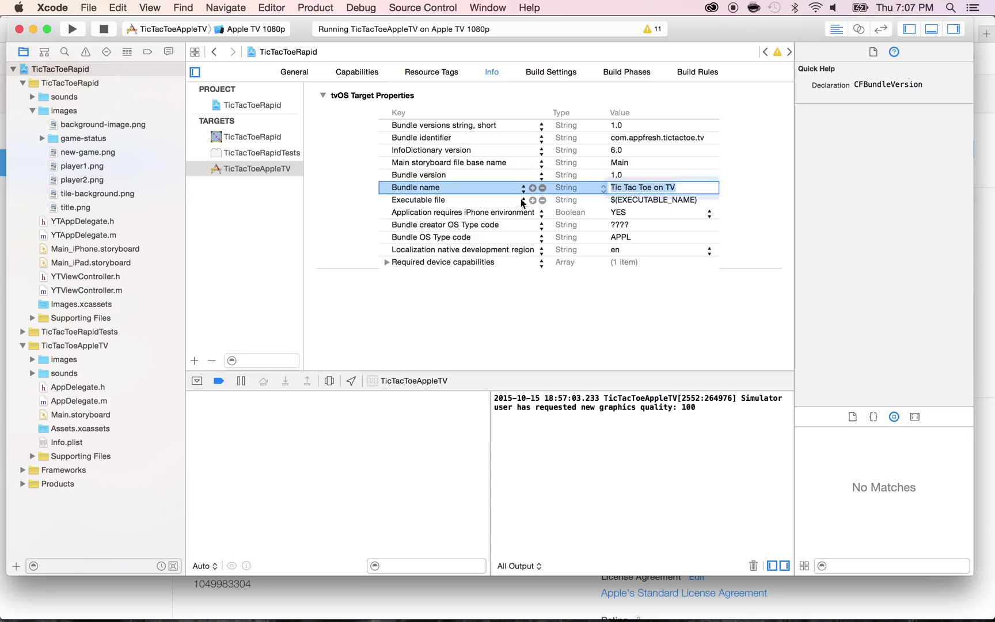
Set the TicTacToeRapid target's short version string and bundle version both to 1.0
{"action": "left_click", "coordinate": [234, 140]}
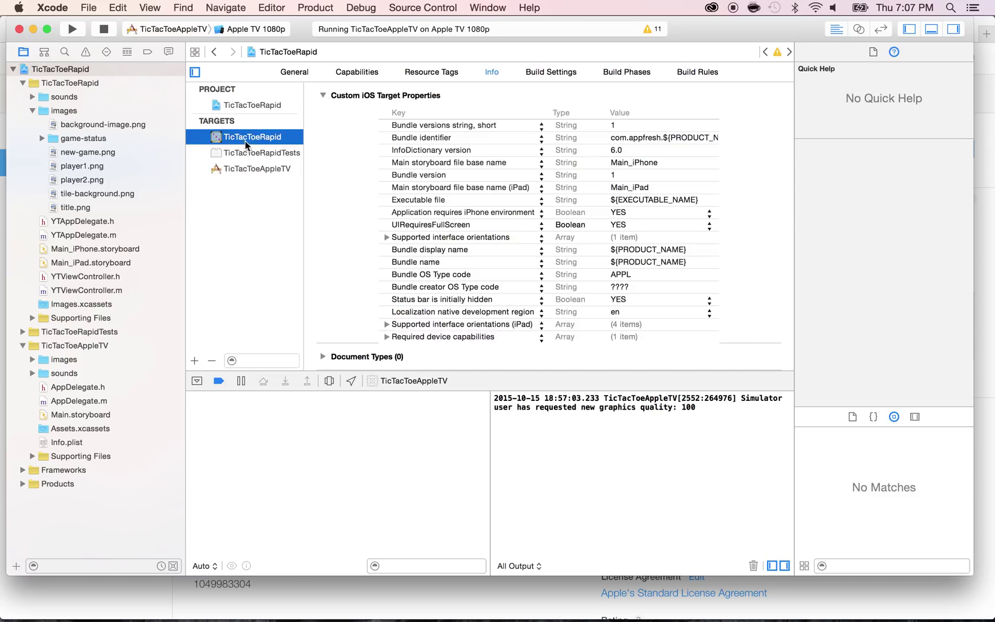
{"action": "left_click", "coordinate": [617, 126]}
{"action": "left_click", "coordinate": [616, 126]}
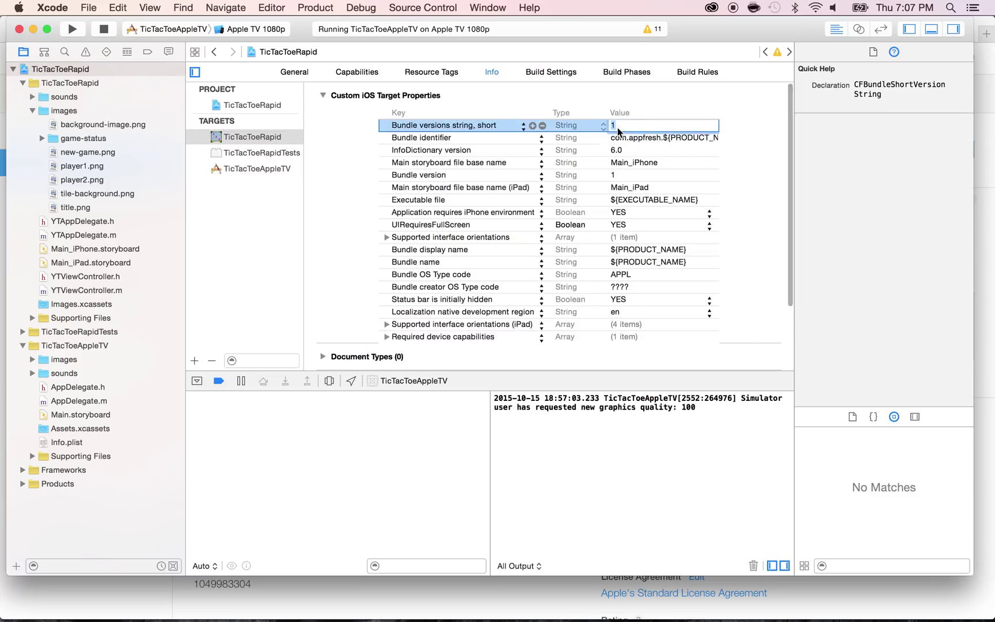
{"action": "type", "text": "1.0"}
{"action": "left_click", "coordinate": [624, 175]}
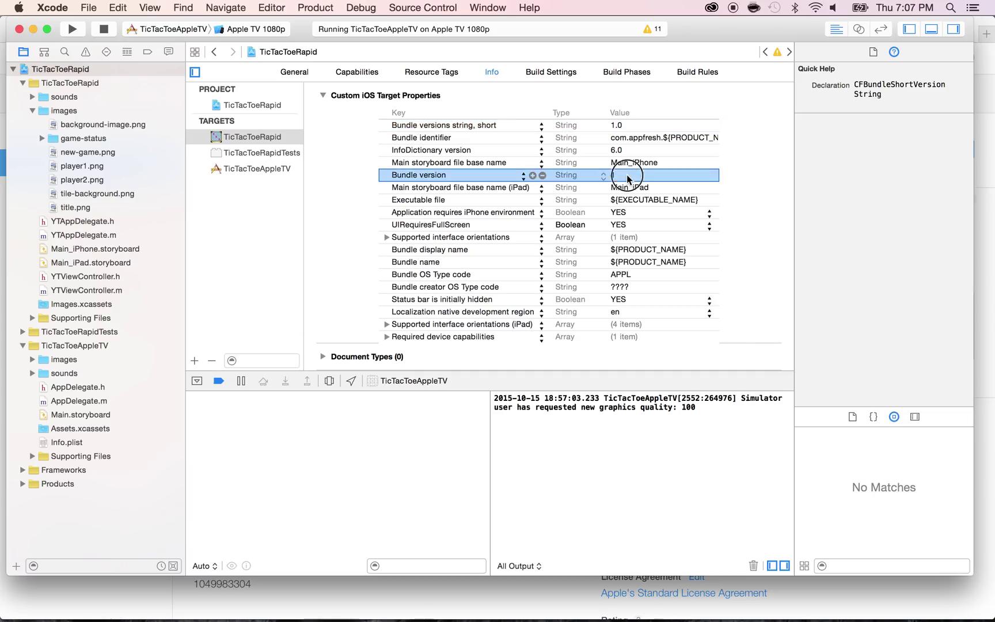
{"action": "left_click", "coordinate": [624, 176]}
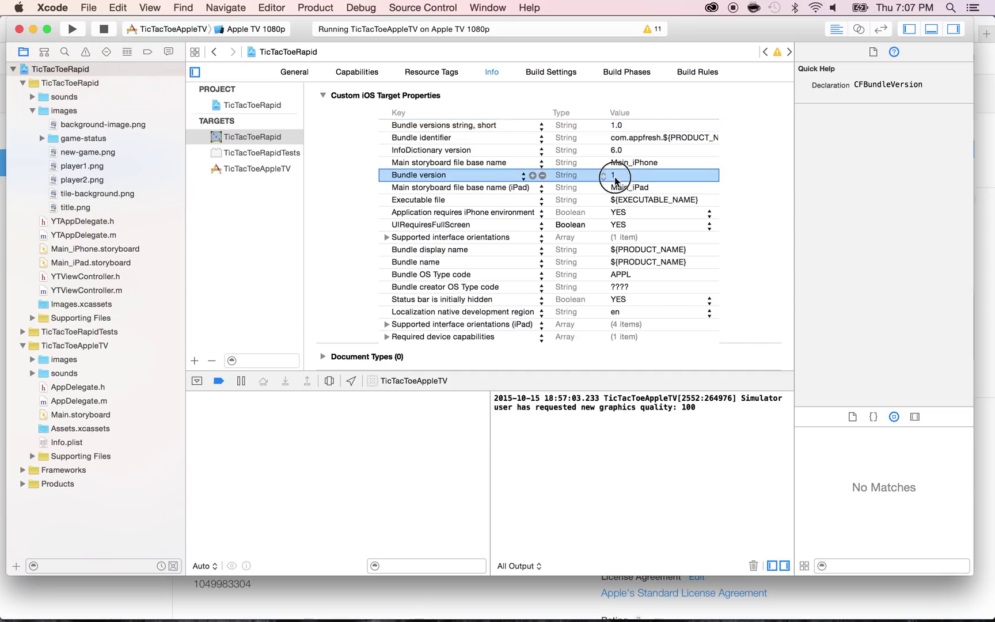
{"action": "type", "text": ".0"}
{"action": "key", "text": "Return"}
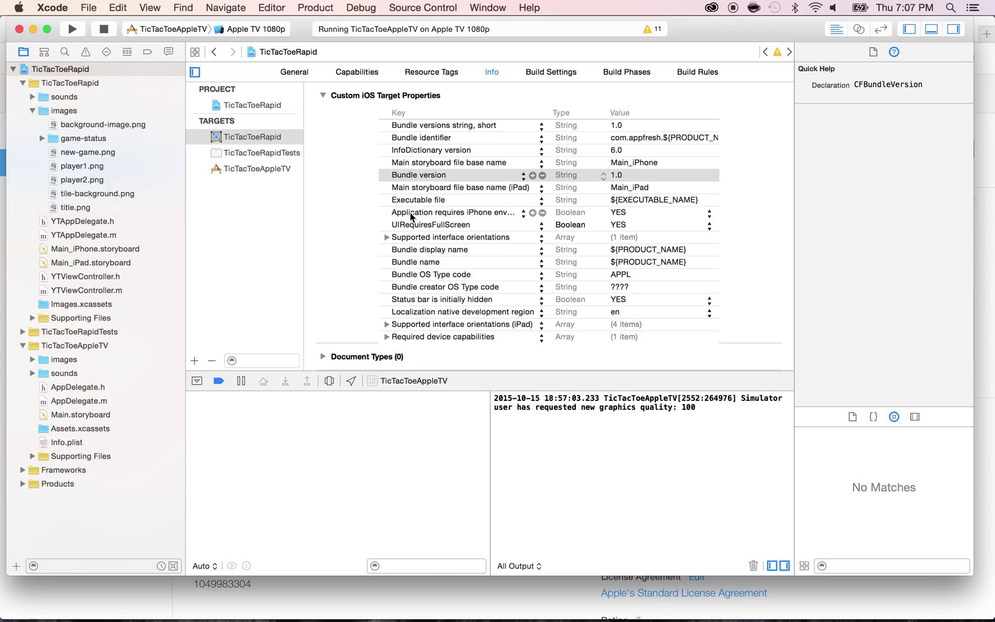
Reselect the TicTacToeAppleTV target, check its Bundle name, and return to iTunes Connect
{"action": "scroll", "coordinate": [411, 216], "scroll_direction": "down", "scroll_amount": 3}
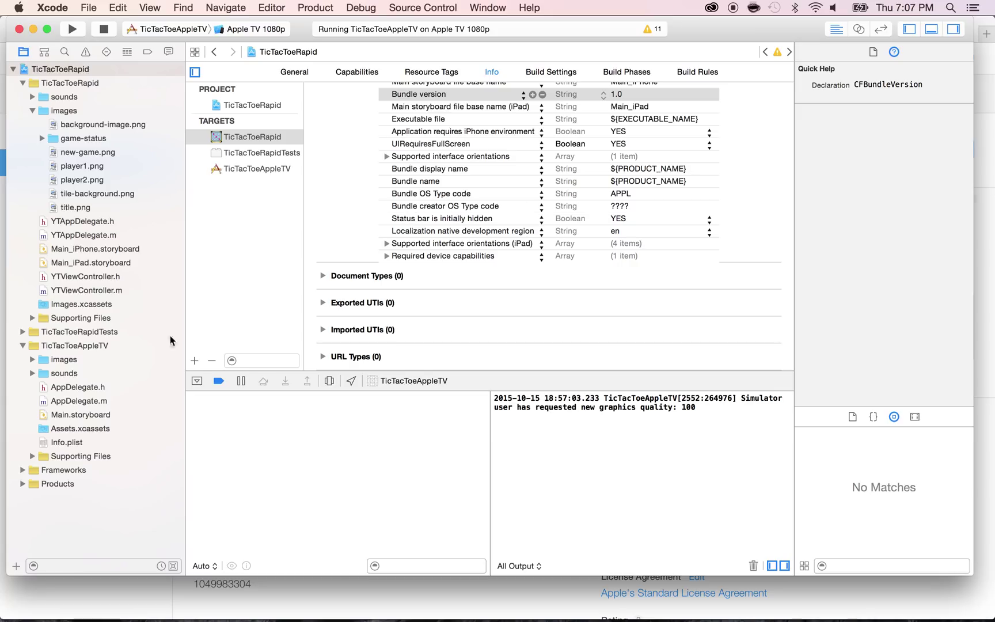
{"action": "left_click", "coordinate": [233, 174]}
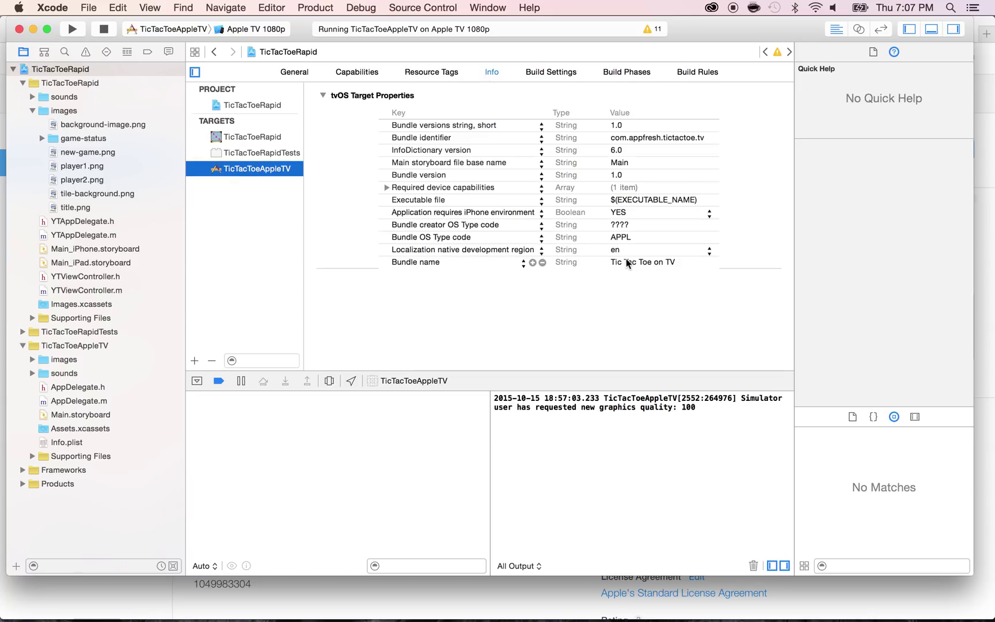
{"action": "left_click", "coordinate": [629, 263]}
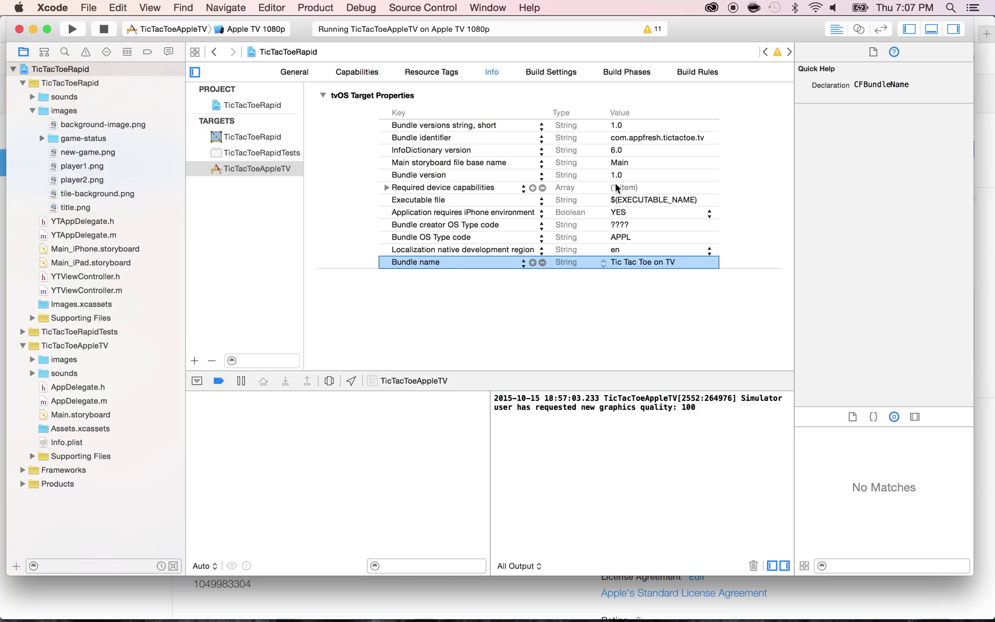
{"action": "key", "text": "super+Tab"}
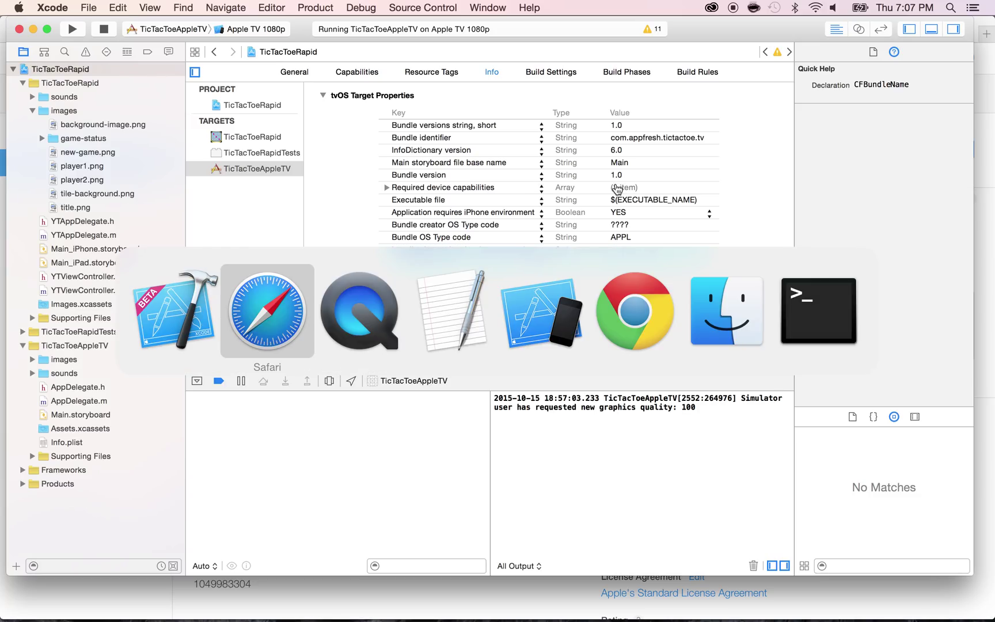
Read the Apple TV Privacy Policy help and review the General Information section, including the Apple ID
{"action": "scroll", "coordinate": [307, 327], "scroll_direction": "down", "scroll_amount": 1}
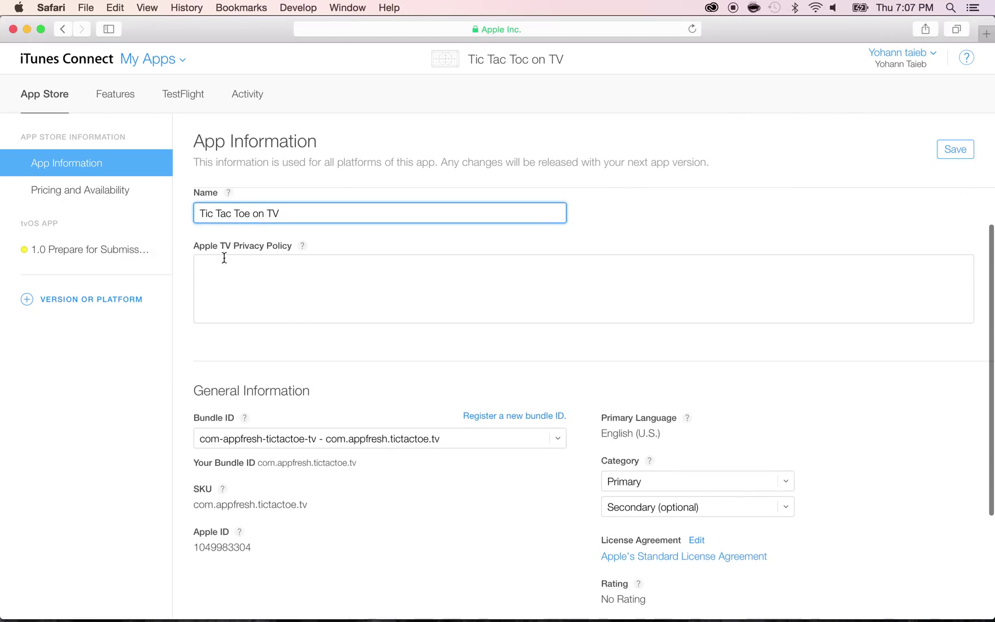
{"action": "left_click", "coordinate": [302, 248]}
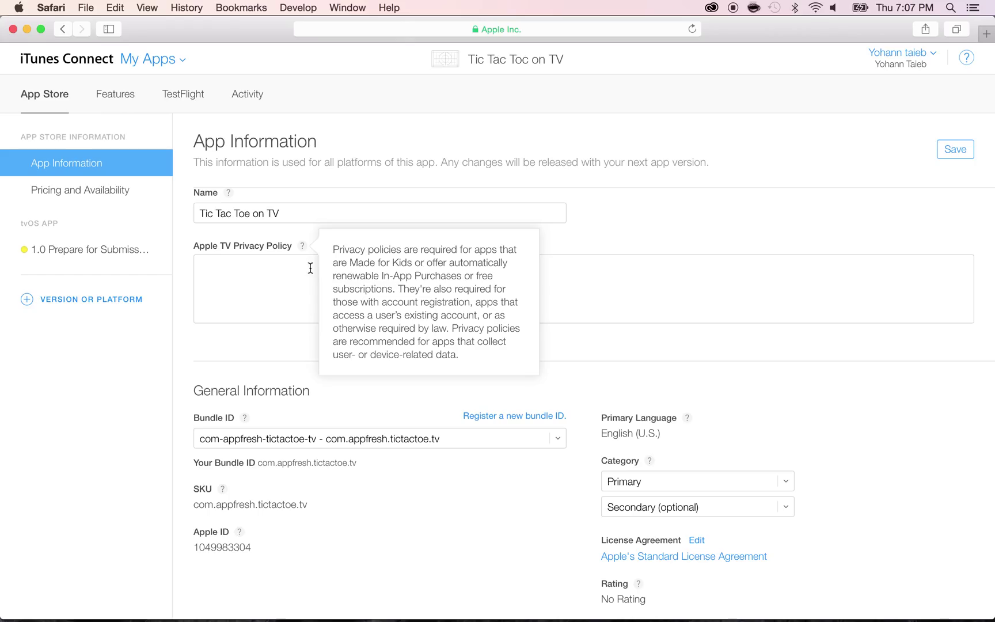
{"action": "left_click", "coordinate": [632, 222]}
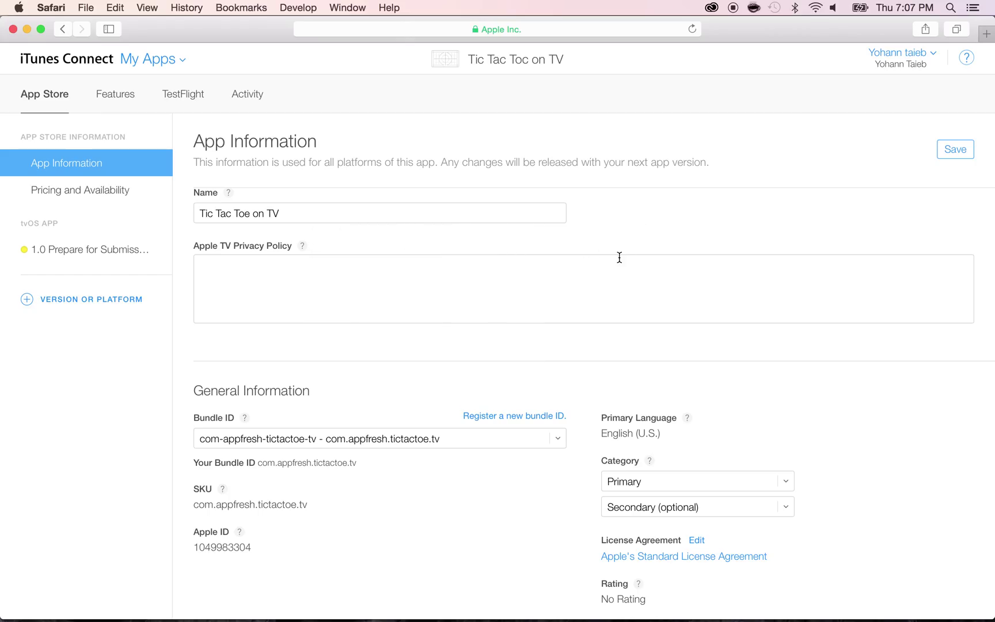
{"action": "scroll", "coordinate": [620, 257], "scroll_direction": "down", "scroll_amount": 5}
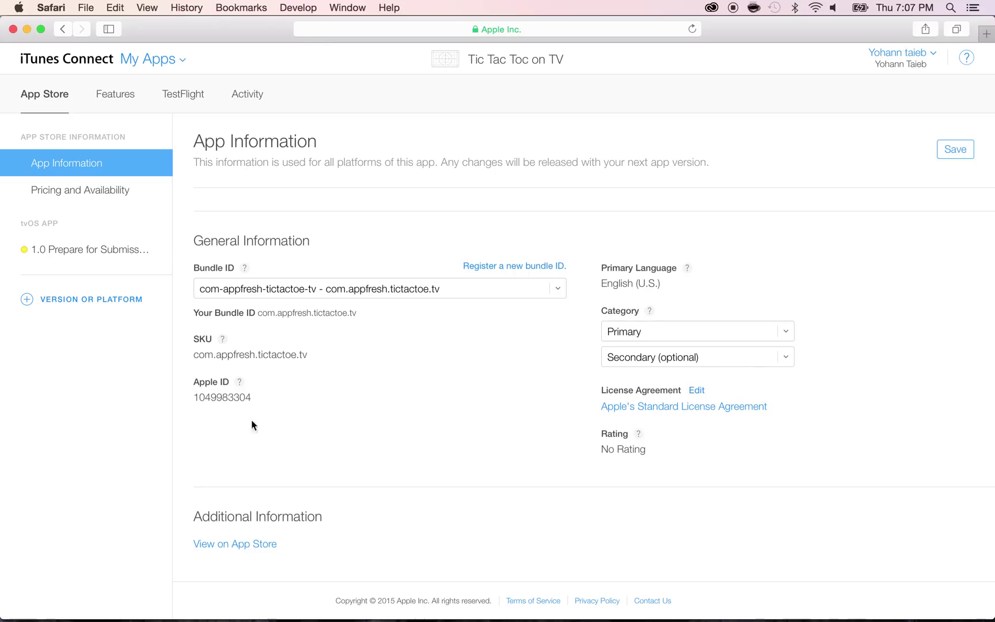
{"action": "double_click", "coordinate": [215, 397]}
{"action": "mouse_move", "coordinate": [216, 397]}
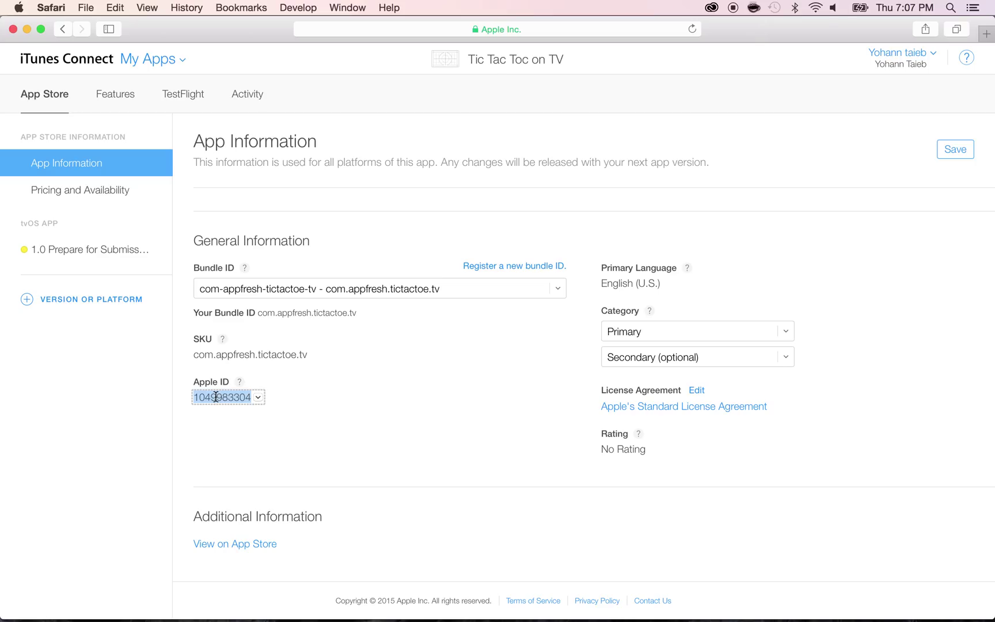
{"action": "left_click", "coordinate": [301, 392]}
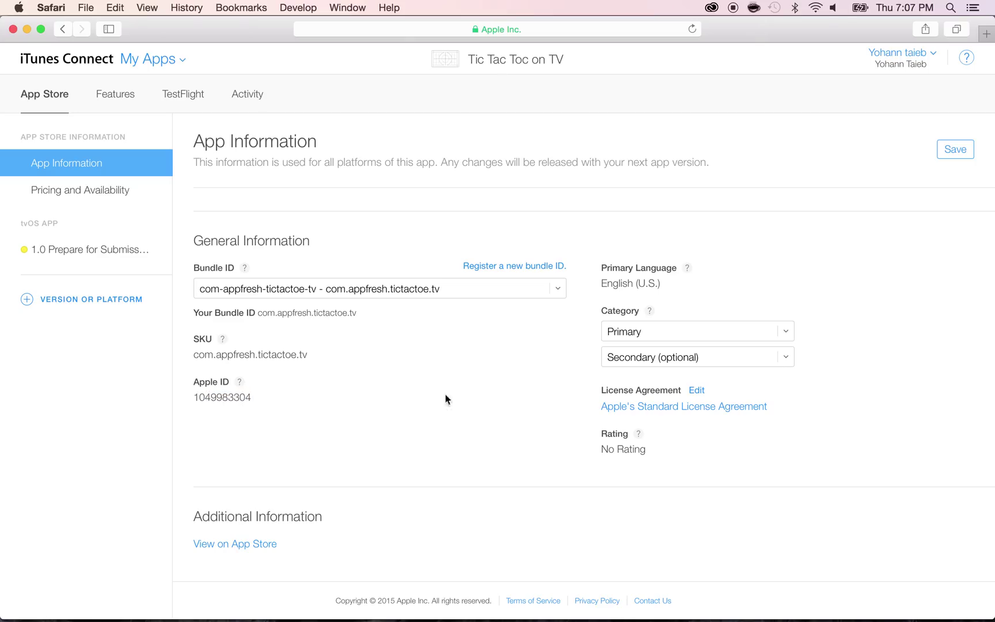
Set the primary category to Games with Board as the first subcategory
{"action": "left_click", "coordinate": [617, 337]}
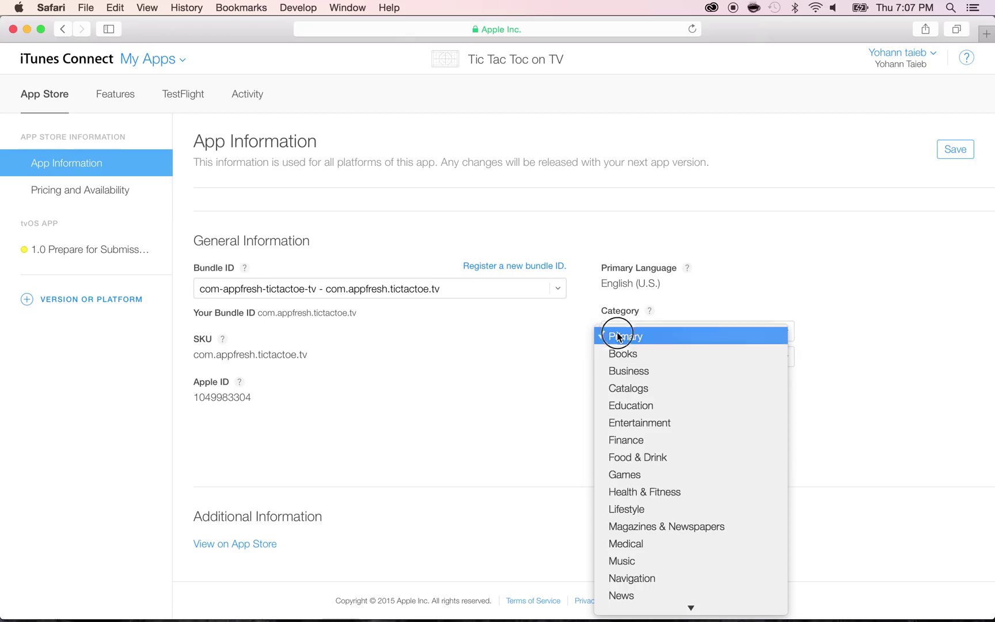
{"action": "left_click", "coordinate": [627, 474]}
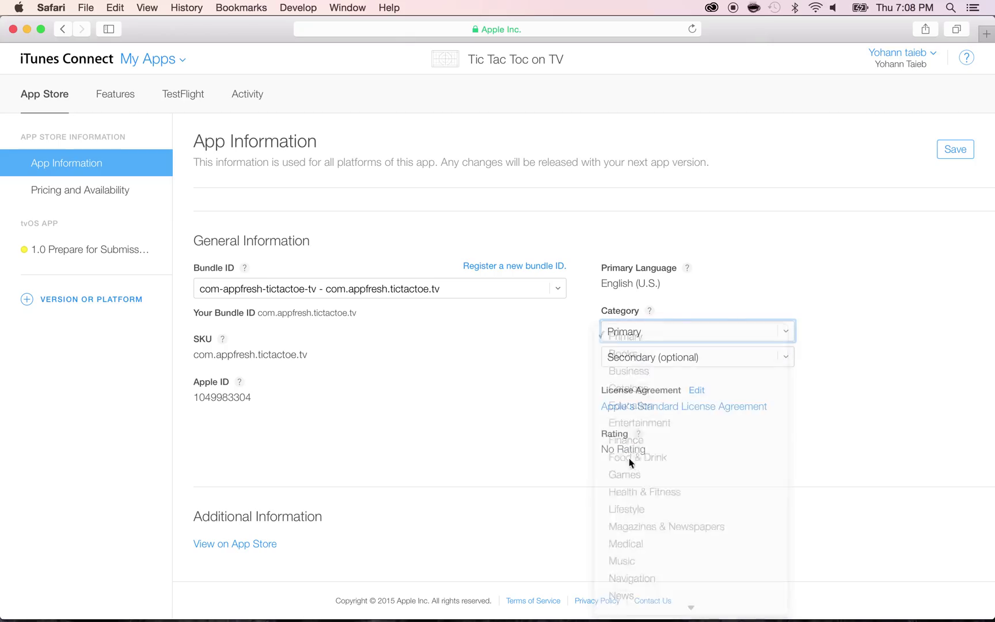
{"action": "left_click", "coordinate": [633, 357]}
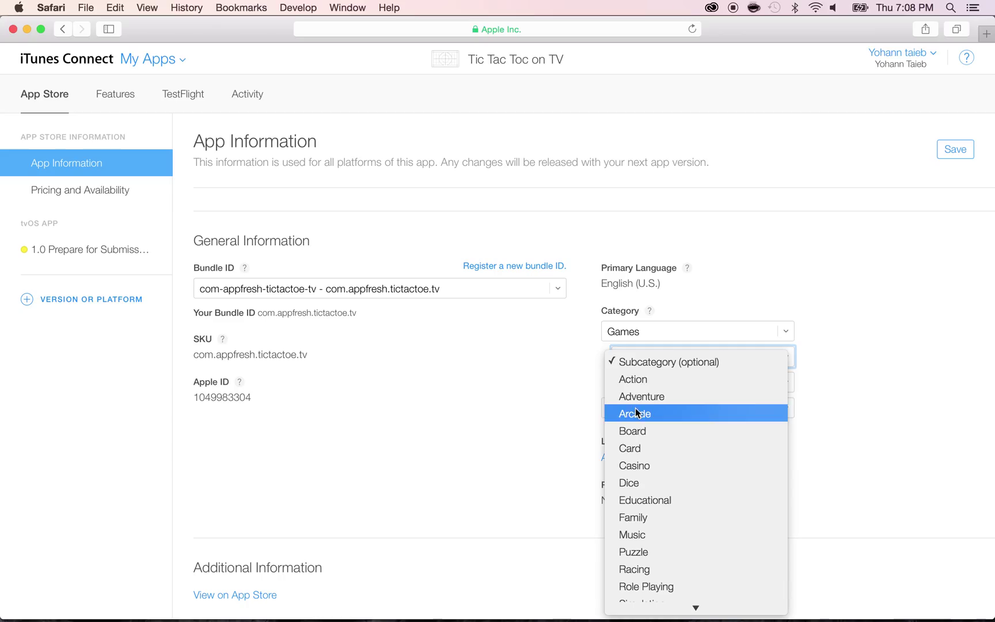
{"action": "left_click", "coordinate": [634, 431]}
{"action": "left_click", "coordinate": [633, 385]}
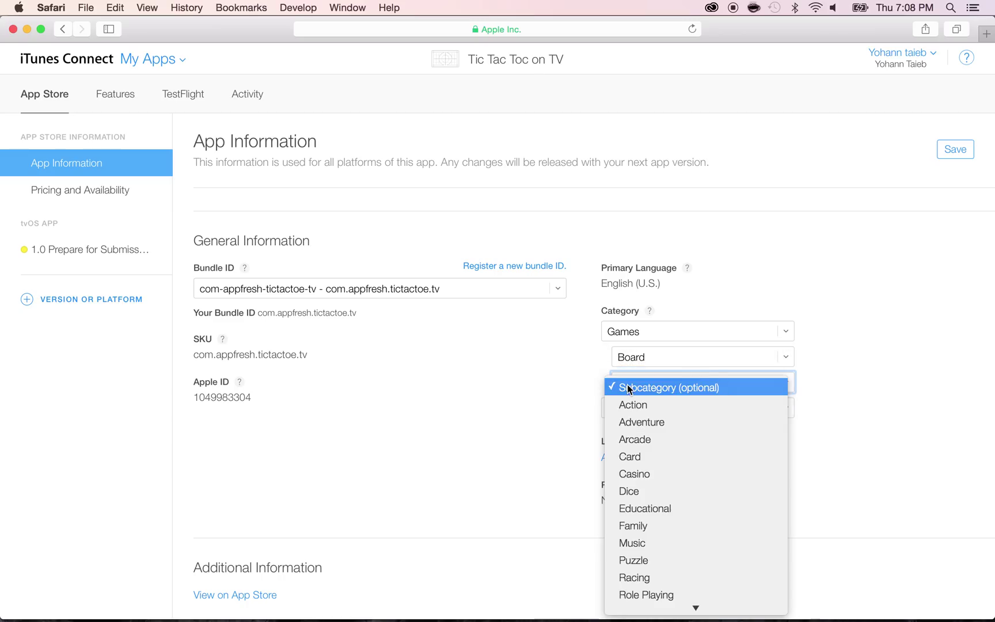
{"action": "scroll", "coordinate": [629, 423], "scroll_direction": "down", "scroll_amount": 1}
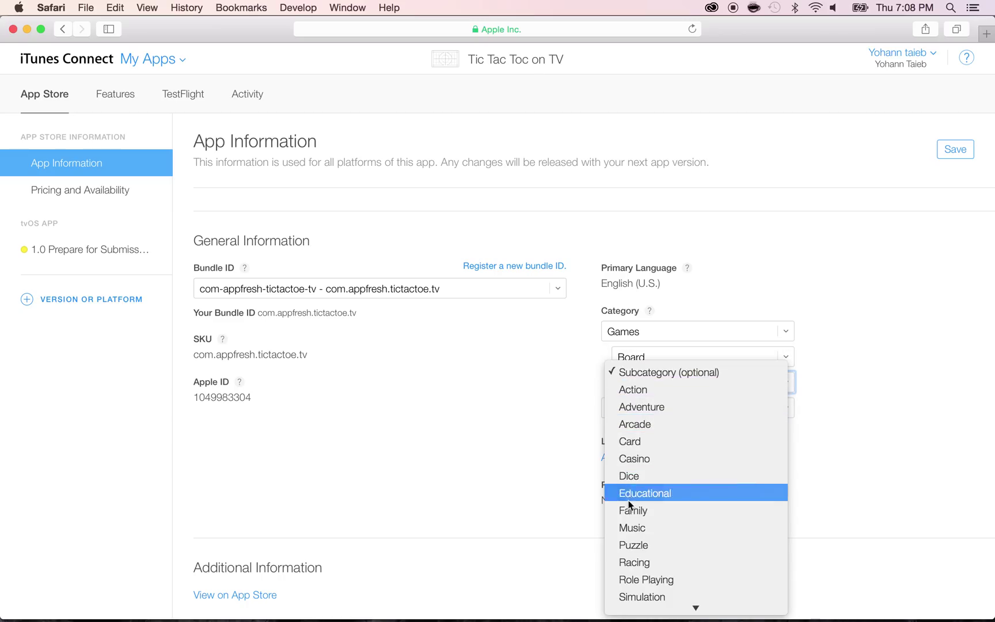
{"action": "left_click", "coordinate": [629, 545]}
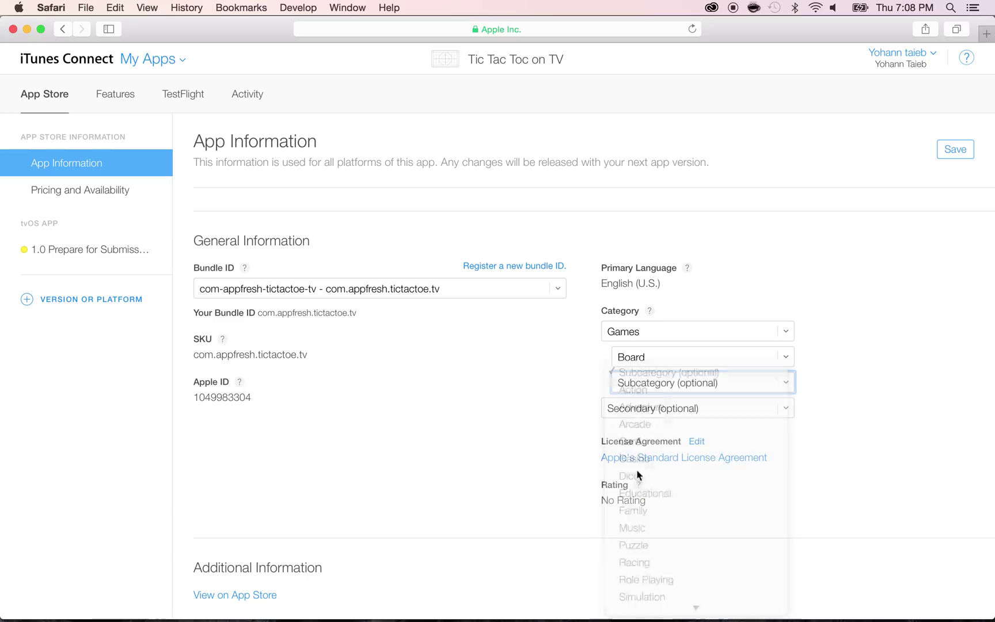
Change the subcategory to Puzzle, set the secondary category to Education, and save
{"action": "left_click", "coordinate": [628, 366]}
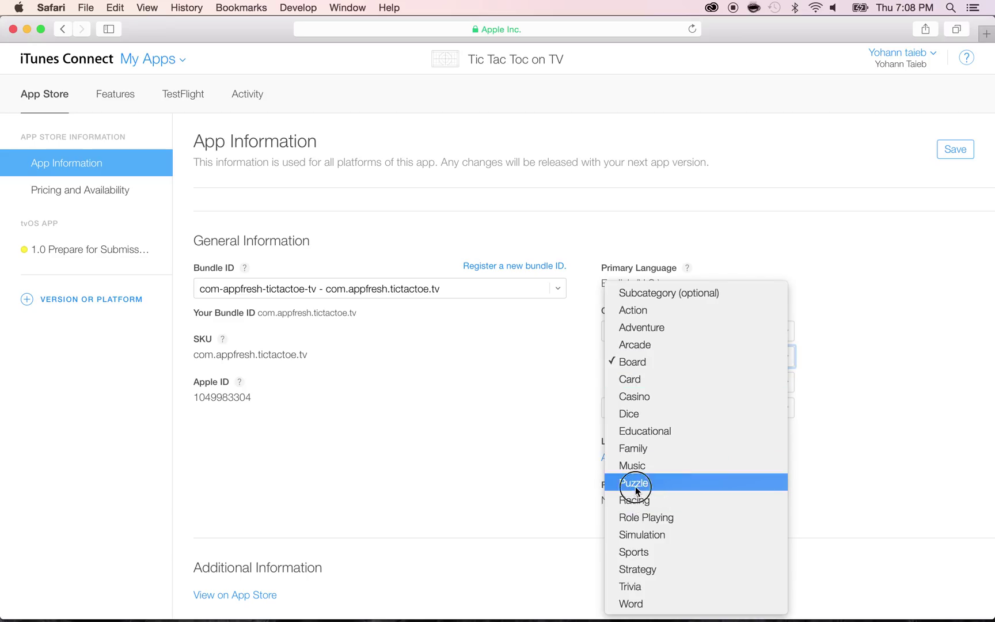
{"action": "left_click", "coordinate": [635, 483]}
{"action": "left_click", "coordinate": [629, 405]}
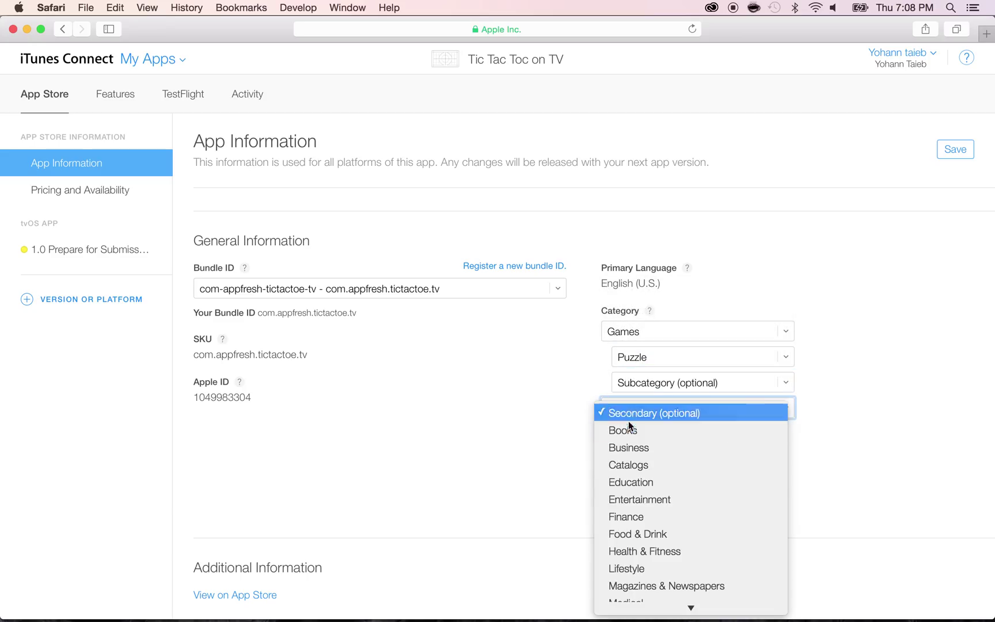
{"action": "left_click", "coordinate": [625, 487]}
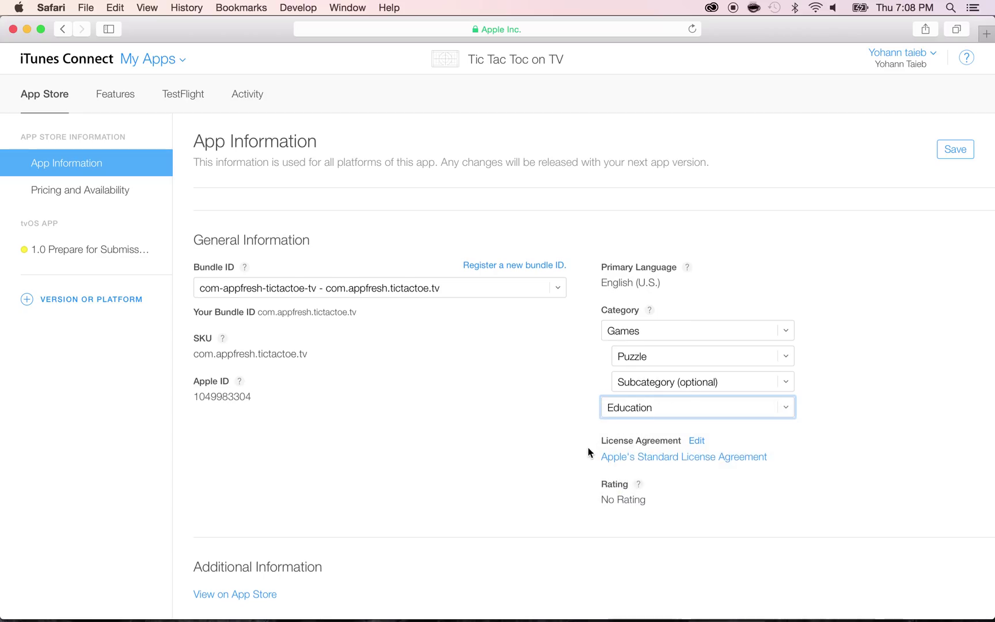
{"action": "scroll", "coordinate": [588, 451], "scroll_direction": "down", "scroll_amount": 1}
{"action": "scroll", "coordinate": [552, 444], "scroll_direction": "down", "scroll_amount": 1}
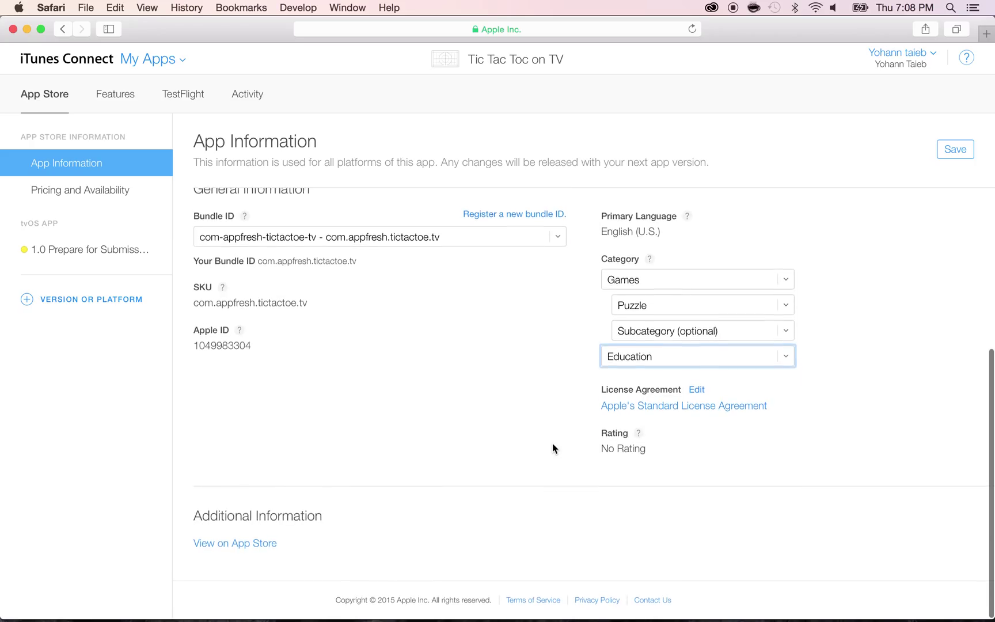
{"action": "scroll", "coordinate": [552, 443], "scroll_direction": "up", "scroll_amount": 5}
{"action": "scroll", "coordinate": [553, 444], "scroll_direction": "up", "scroll_amount": 2}
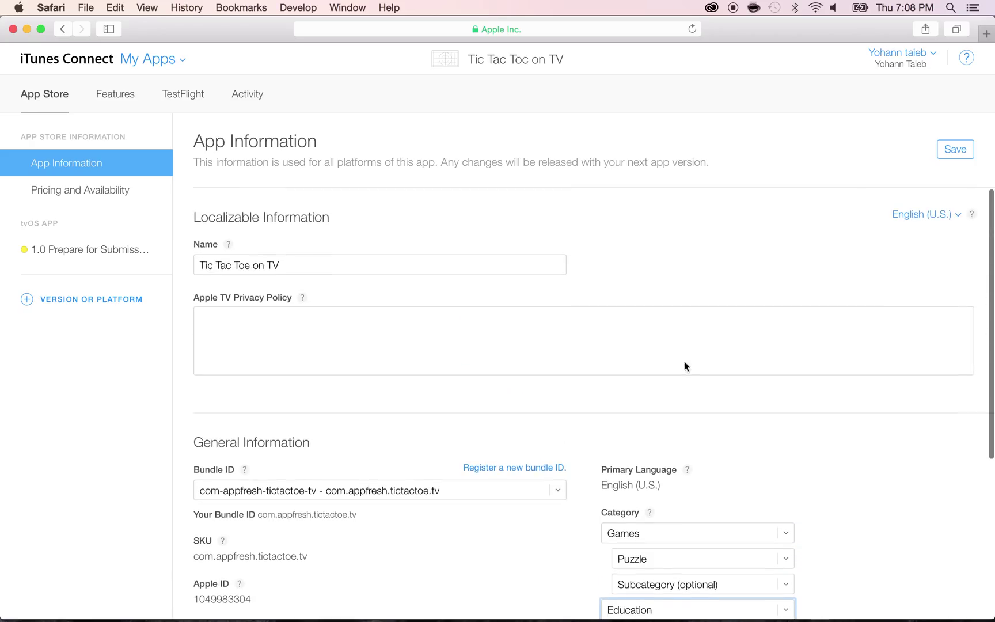
{"action": "left_click", "coordinate": [955, 155]}
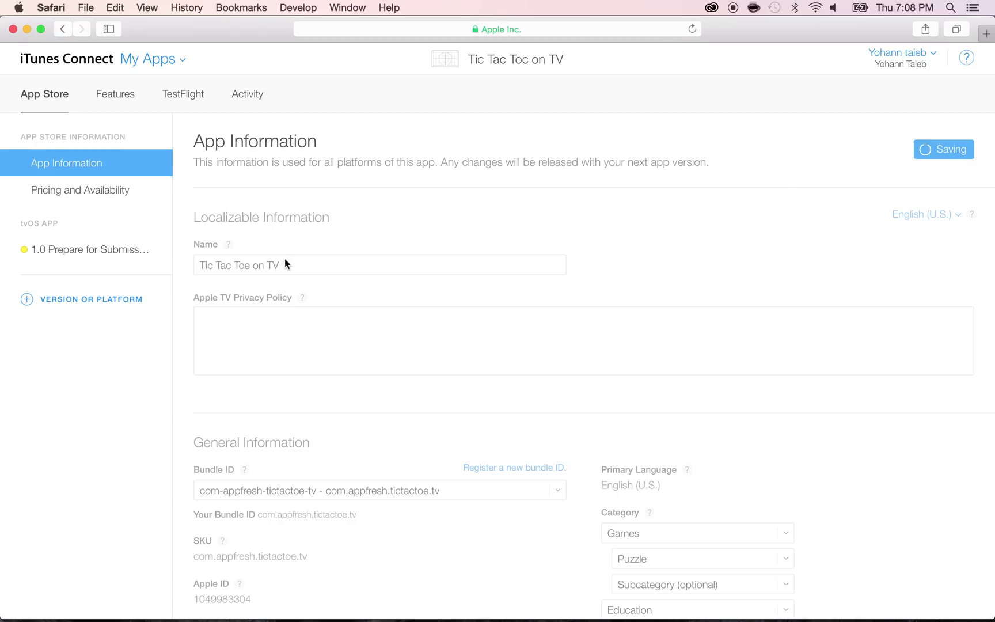
{"action": "left_click", "coordinate": [50, 193]}
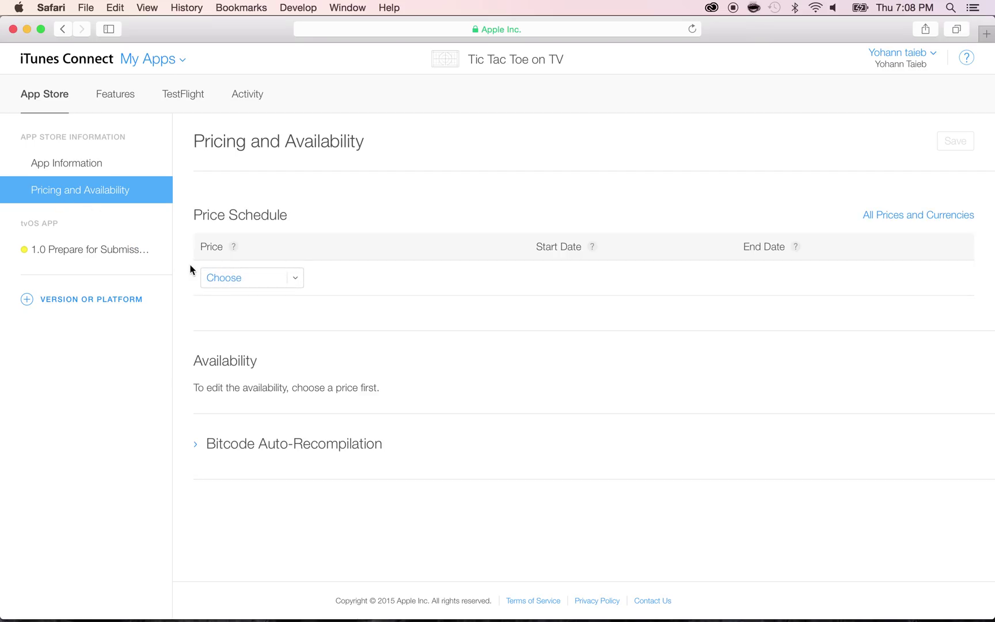
Set the app's price to USD 0.99 (Tier 1) and save the pricing
{"action": "left_click", "coordinate": [223, 281]}
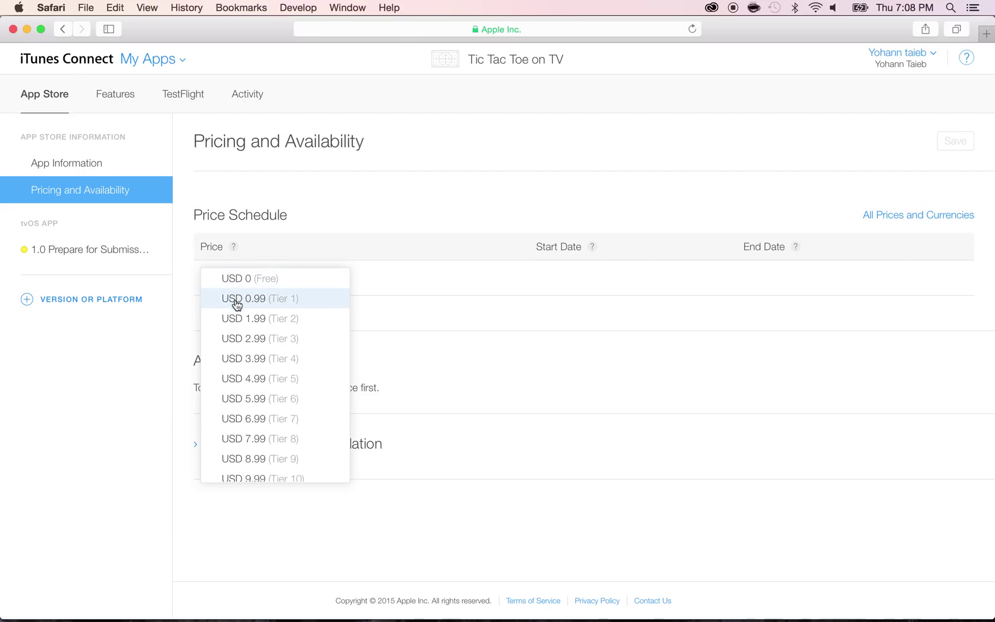
{"action": "left_click", "coordinate": [237, 301]}
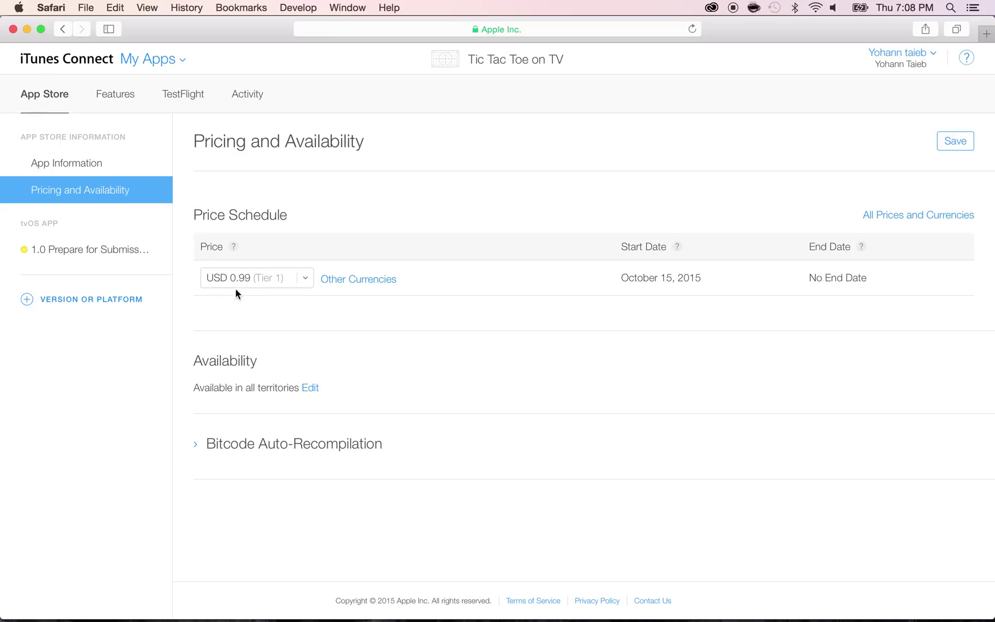
{"action": "left_click", "coordinate": [948, 149]}
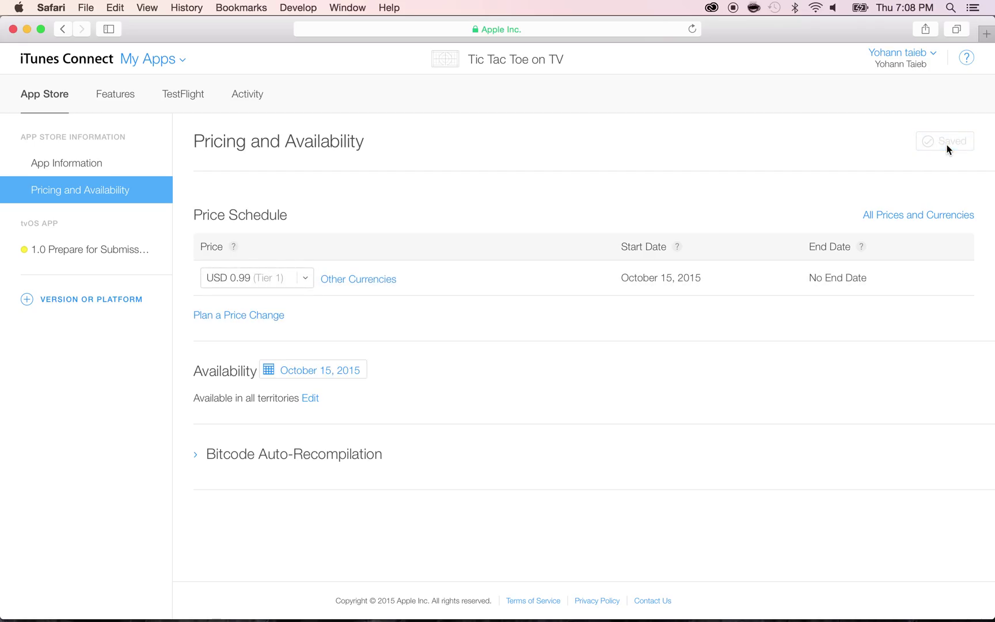
{"action": "left_click", "coordinate": [115, 95]}
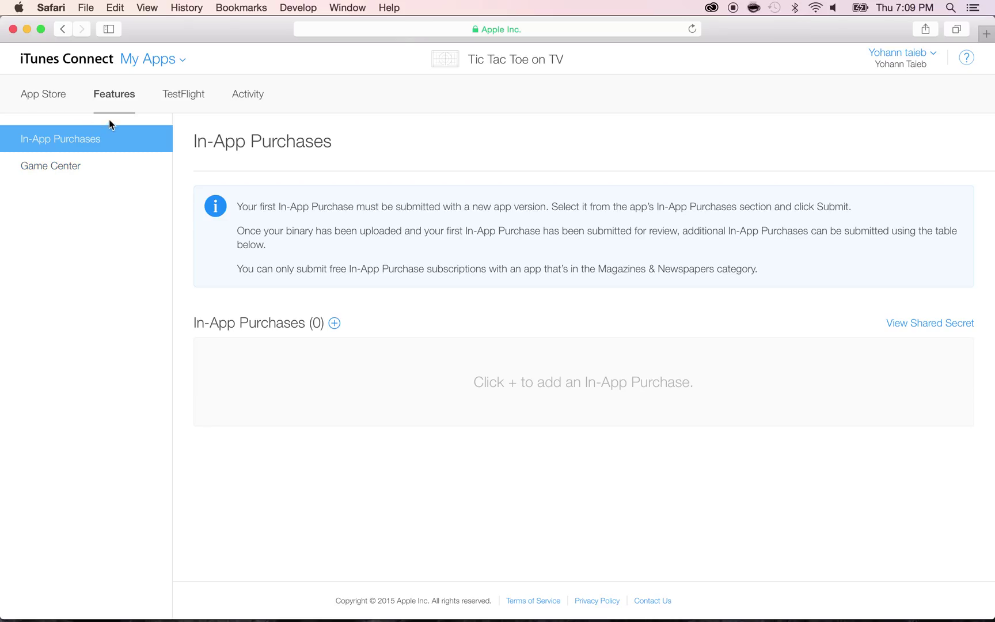
View the TestFlight Internal Testing page, then return to the App Store section
{"action": "left_click", "coordinate": [169, 99]}
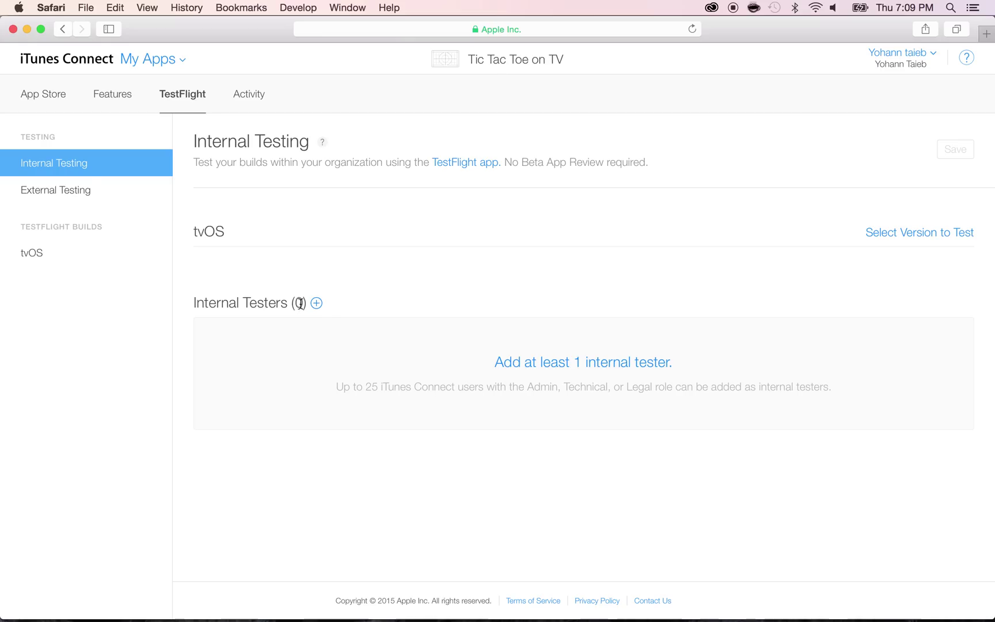
{"action": "left_click", "coordinate": [61, 95]}
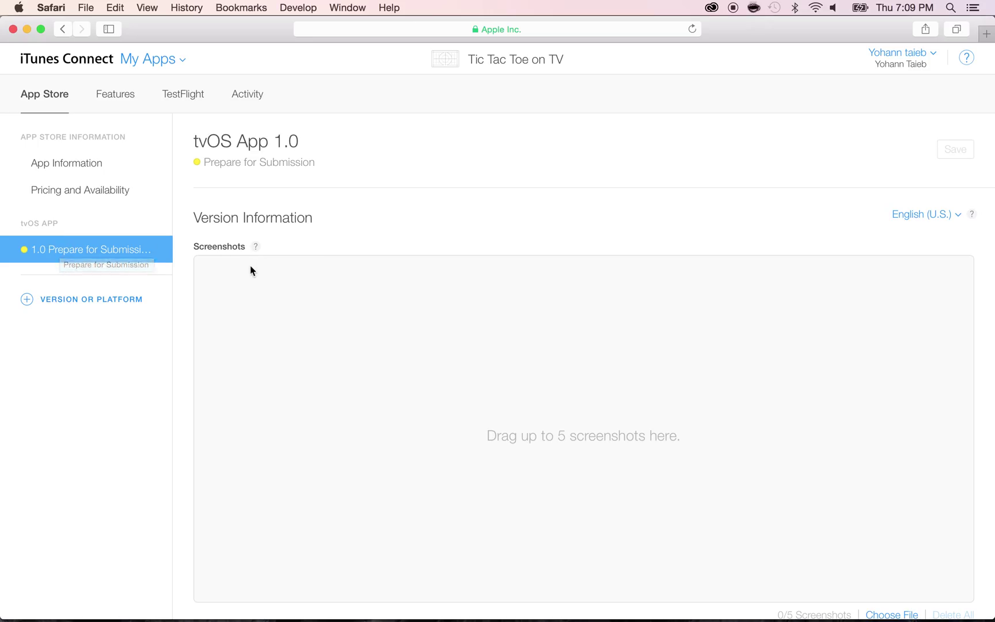
Scroll through the tvOS 1.0 Prepare for Submission page and select the Version value 1.0
{"action": "scroll", "coordinate": [254, 320], "scroll_direction": "down", "scroll_amount": 1}
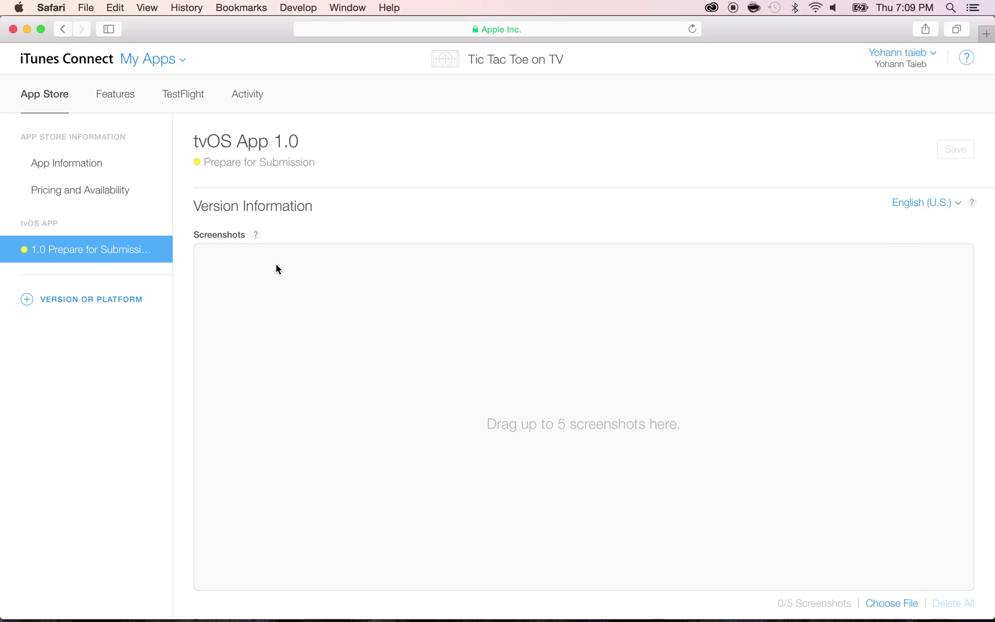
{"action": "scroll", "coordinate": [276, 265], "scroll_direction": "down", "scroll_amount": 5}
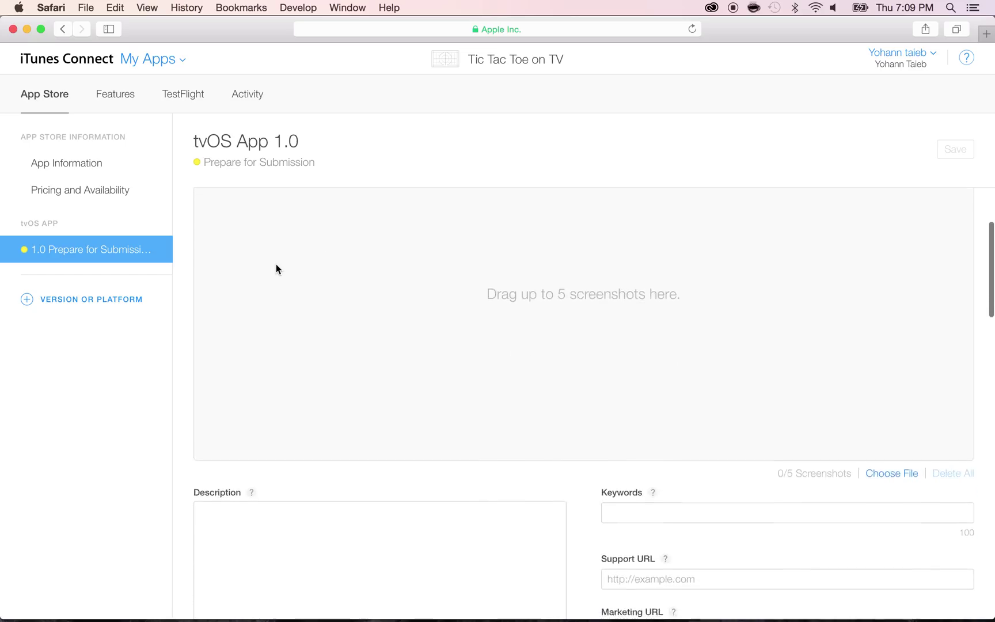
{"action": "scroll", "coordinate": [276, 269], "scroll_direction": "down", "scroll_amount": 7}
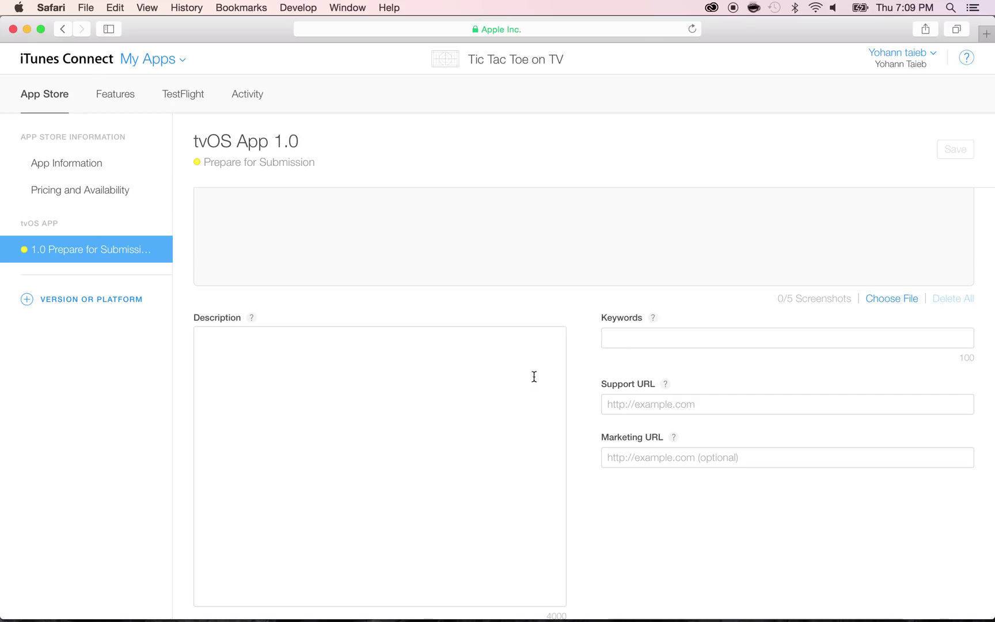
{"action": "scroll", "coordinate": [570, 359], "scroll_direction": "down", "scroll_amount": 11}
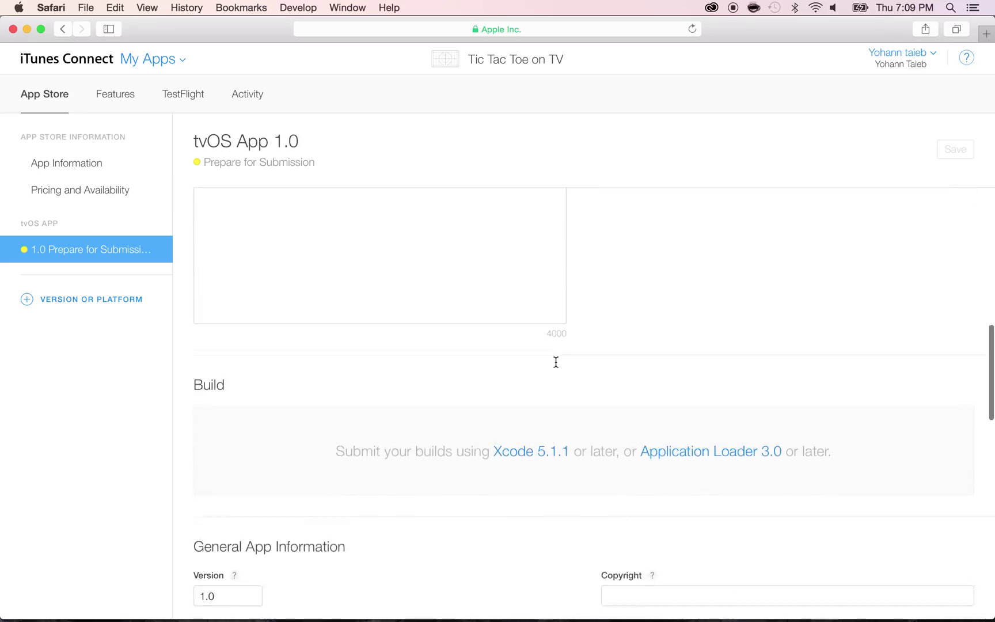
{"action": "scroll", "coordinate": [556, 362], "scroll_direction": "down", "scroll_amount": 10}
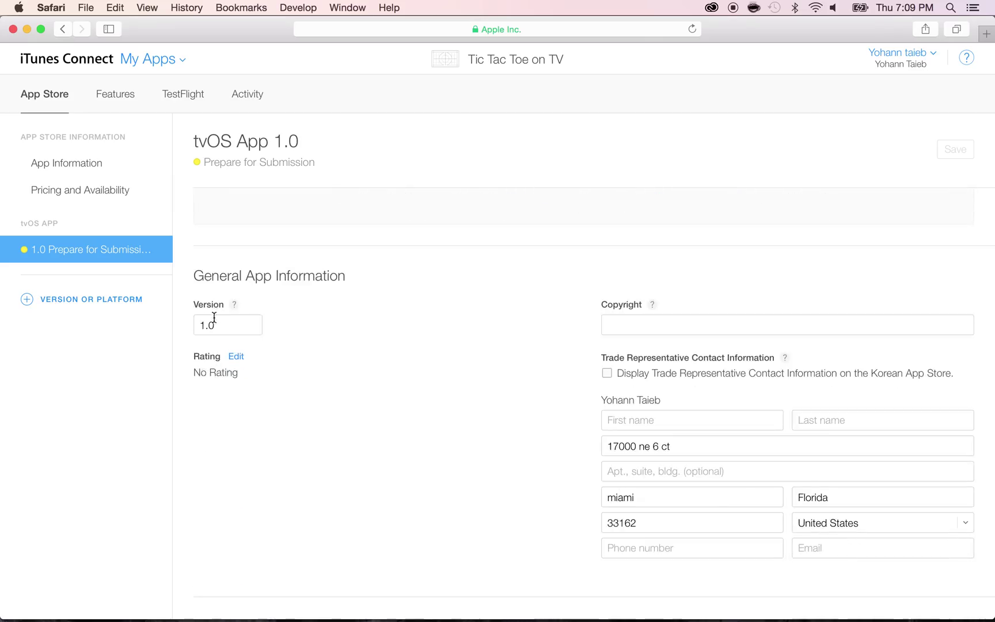
{"action": "left_click", "coordinate": [214, 321]}
{"action": "double_click", "coordinate": [202, 325]}
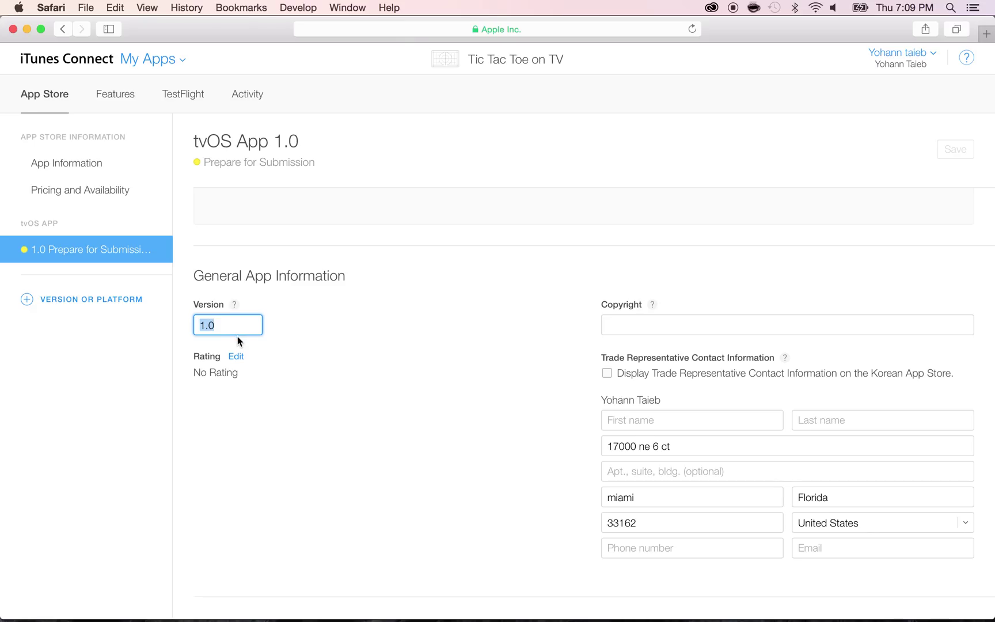
{"action": "scroll", "coordinate": [244, 344], "scroll_direction": "up", "scroll_amount": 20}
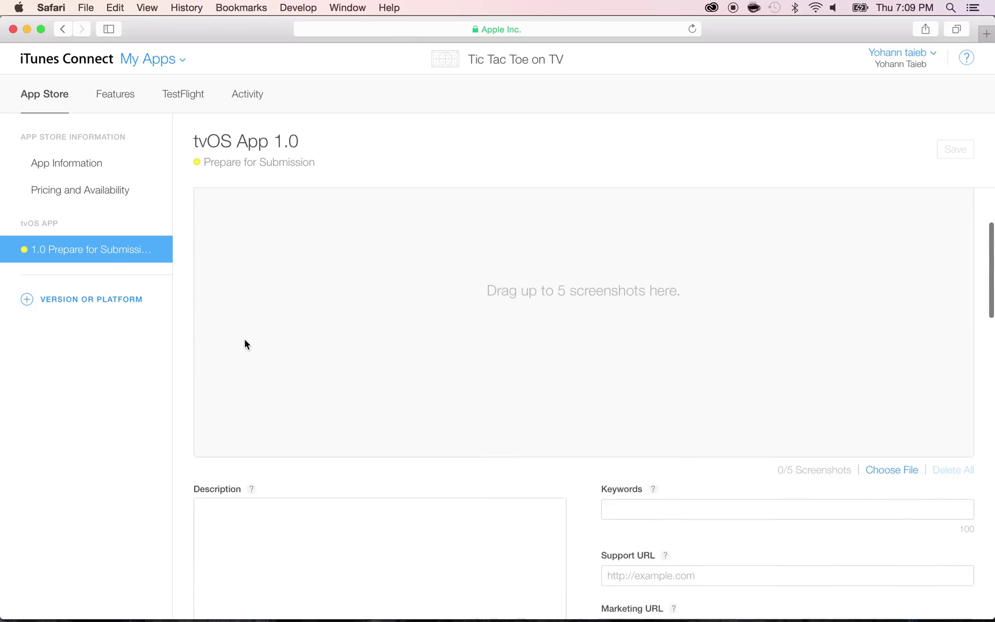
{"action": "scroll", "coordinate": [244, 345], "scroll_direction": "down", "scroll_amount": 5}
Paste the Tic Tac Toe description and enter keywords like fun puzzle, classic game, board game, challenge
{"action": "left_click", "coordinate": [238, 415]}
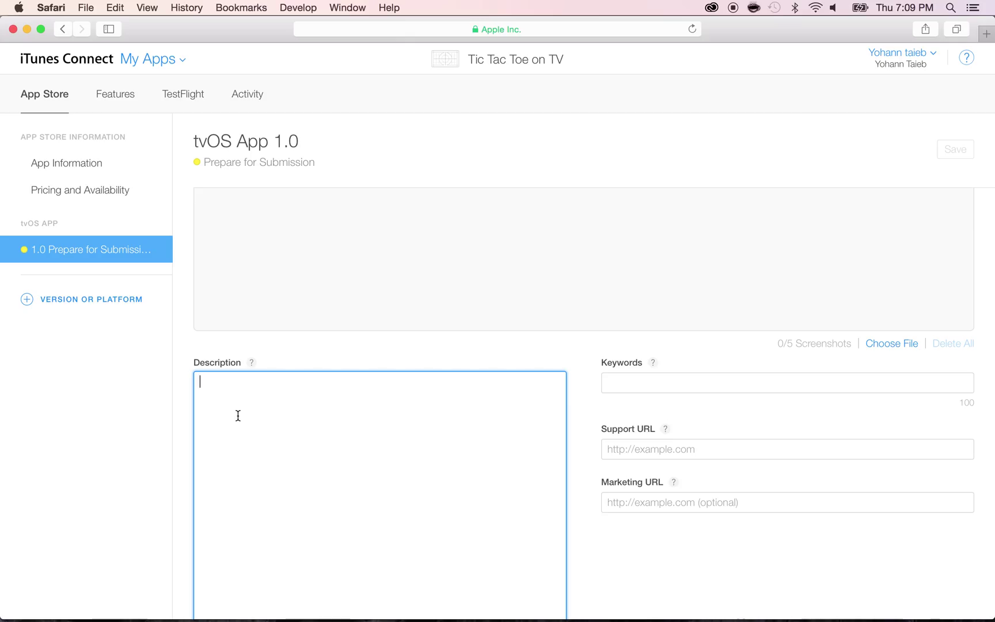
{"action": "type", "text": "This is a classic Tic Tac Toe app to play on your TV. For 2 players. There is no ads, so keep playing and have fun!"}
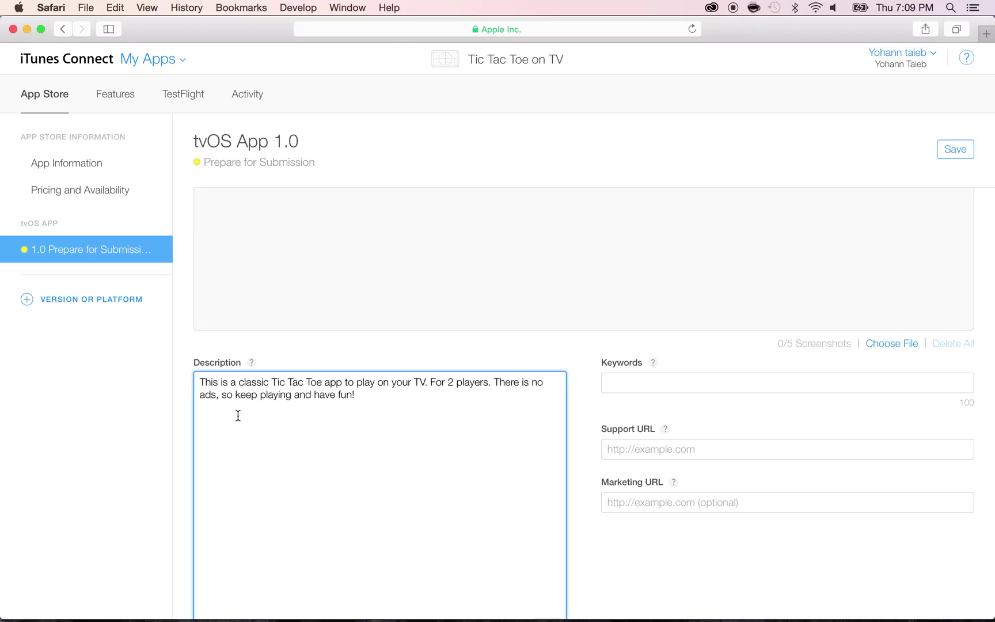
{"action": "left_click", "coordinate": [608, 382]}
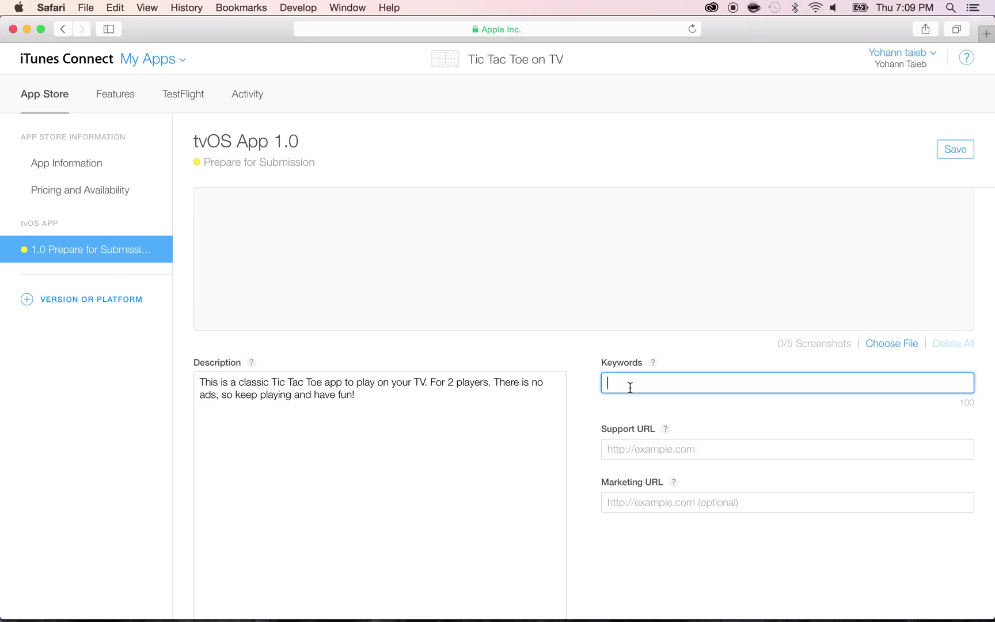
{"action": "type", "text": "fun puzzl"}
{"action": "type", "text": "e,pl"}
{"action": "type", "text": "fun"}
{"action": "type", "text": " game,play ga"}
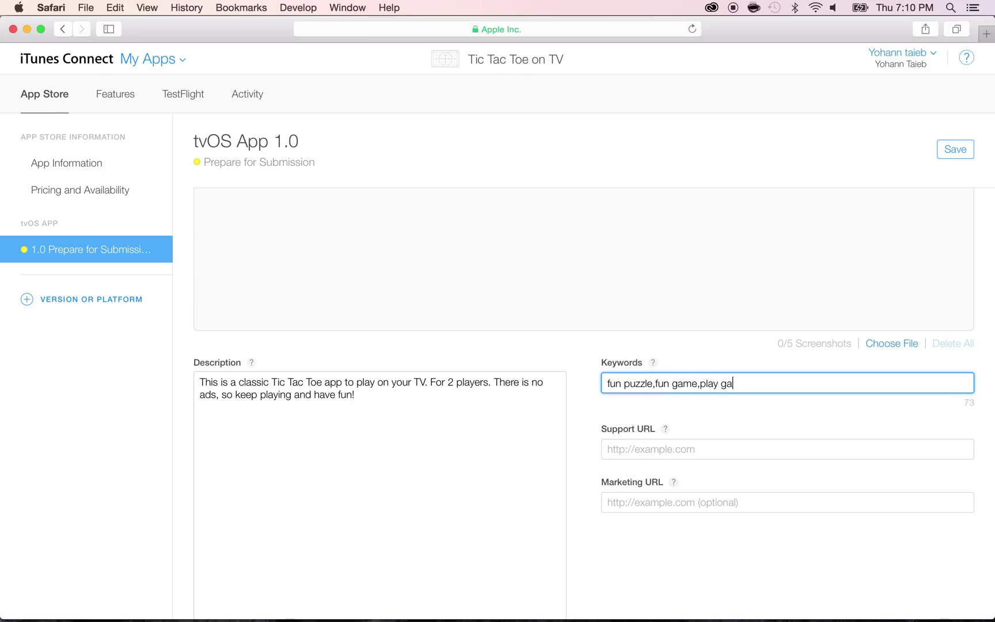
{"action": "type", "text": "me,classic game,board game,2 players,"}
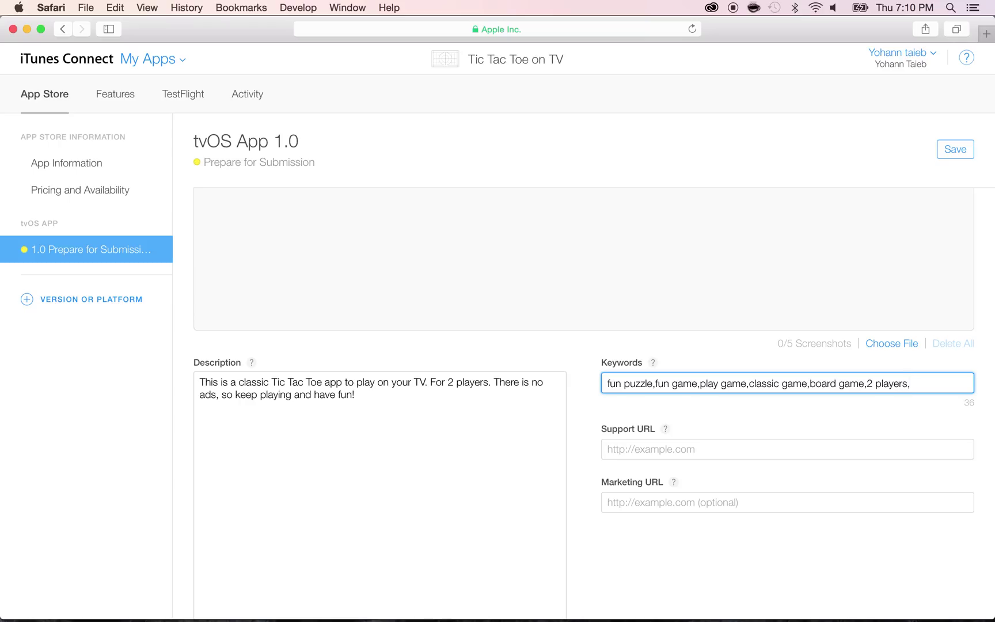
{"action": "type", "text": "challenge"}
{"action": "left_click", "coordinate": [971, 401]}
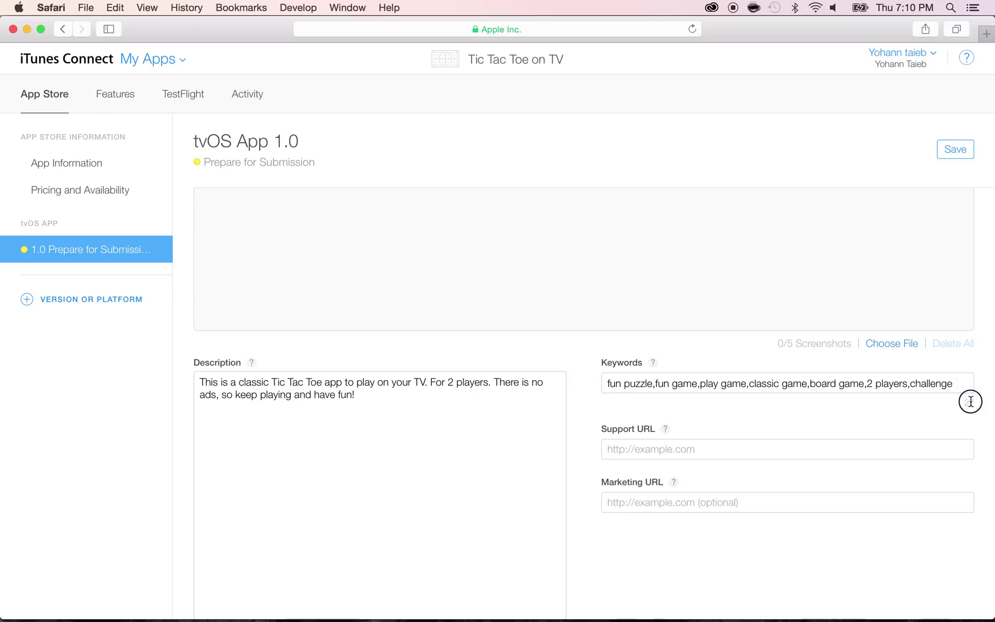
{"action": "triple_click", "coordinate": [971, 402]}
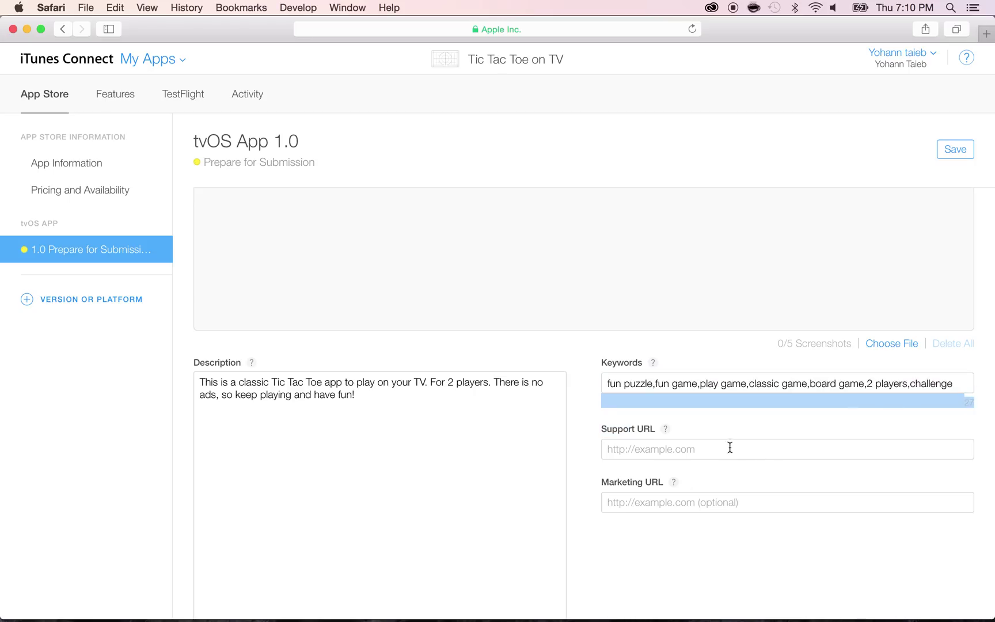
{"action": "left_click", "coordinate": [726, 425]}
{"action": "left_click", "coordinate": [665, 431]}
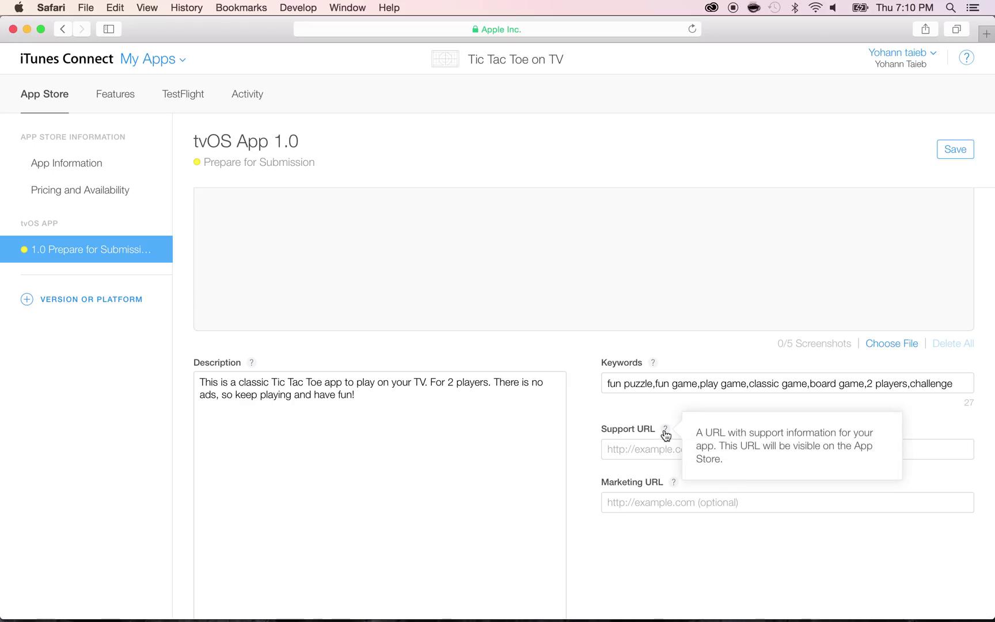
{"action": "left_click", "coordinate": [652, 450]}
{"action": "type", "text": "http://www.appsfresh."}
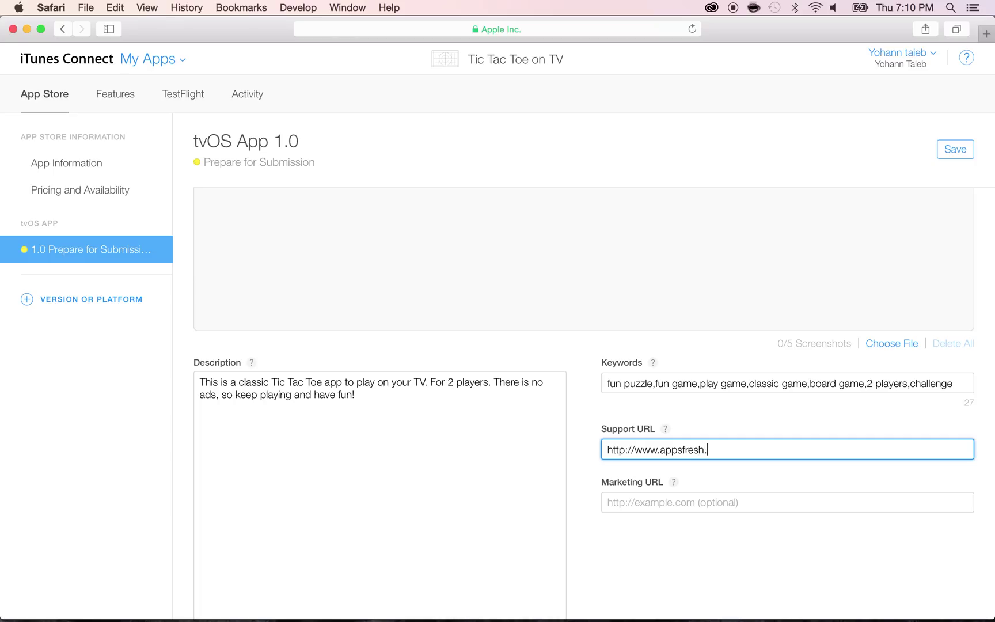
{"action": "type", "text": "com"}
{"action": "left_click", "coordinate": [694, 478]}
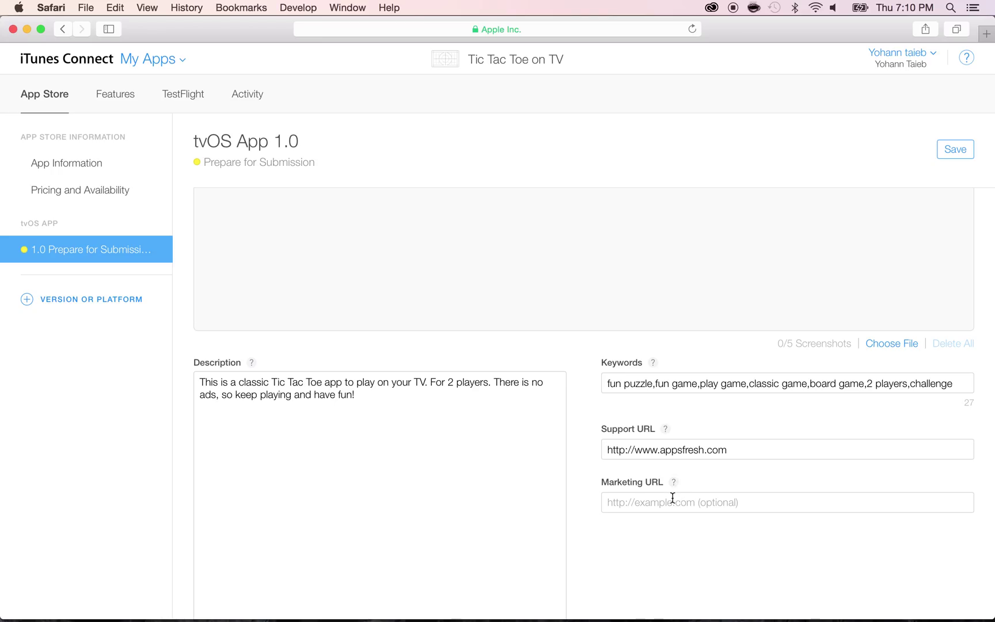
{"action": "scroll", "coordinate": [673, 497], "scroll_direction": "down", "scroll_amount": 10}
Enter 'Best App Appfresh US LLC' as the copyright and save the version page
{"action": "scroll", "coordinate": [647, 371], "scroll_direction": "down", "scroll_amount": 4}
{"action": "left_click", "coordinate": [638, 422]}
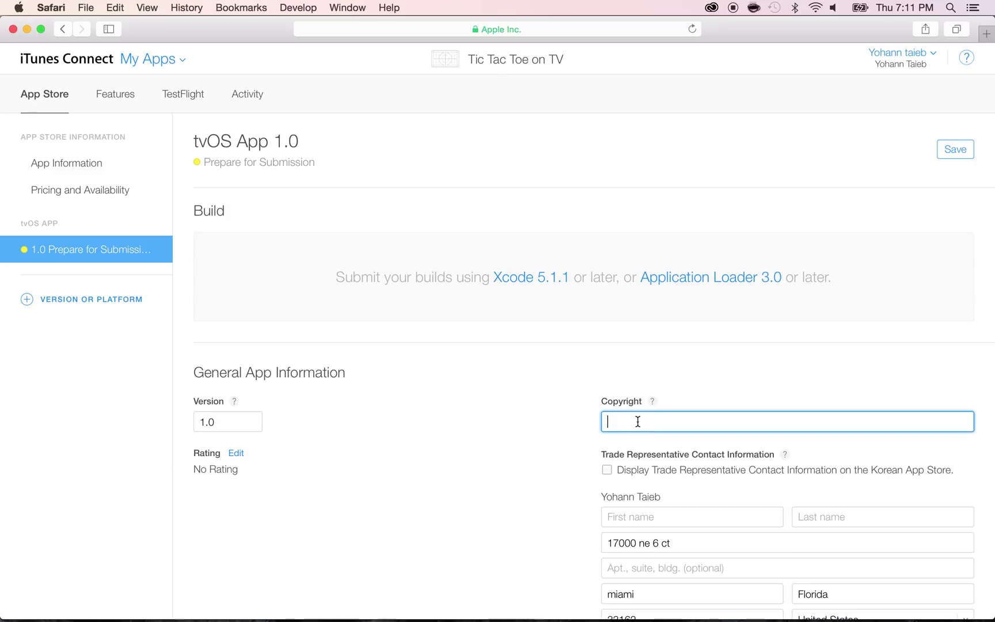
{"action": "type", "text": "Best App Appfresh US LLC"}
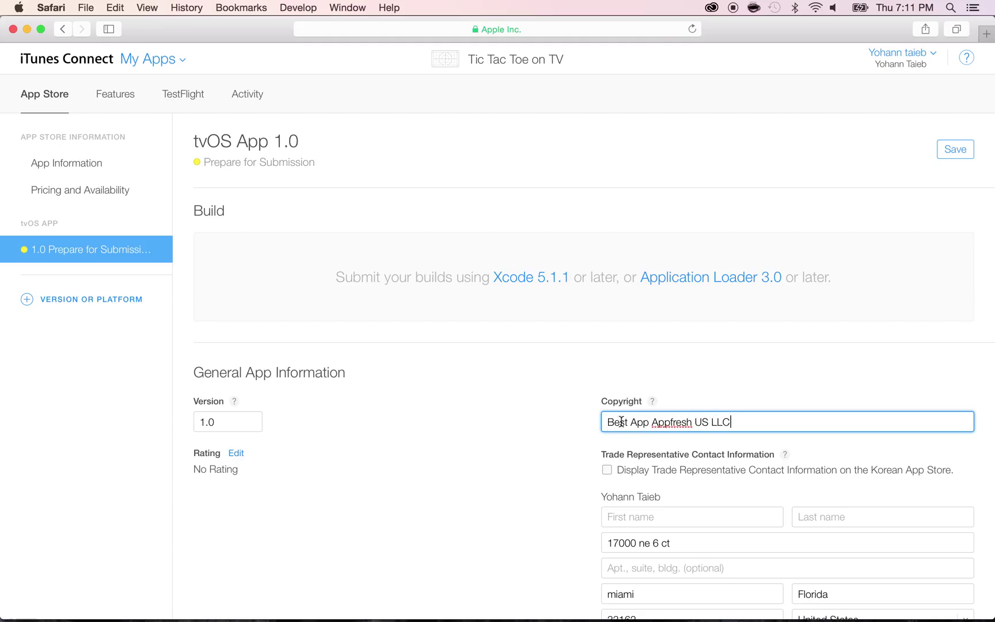
{"action": "scroll", "coordinate": [570, 410], "scroll_direction": "down", "scroll_amount": 2}
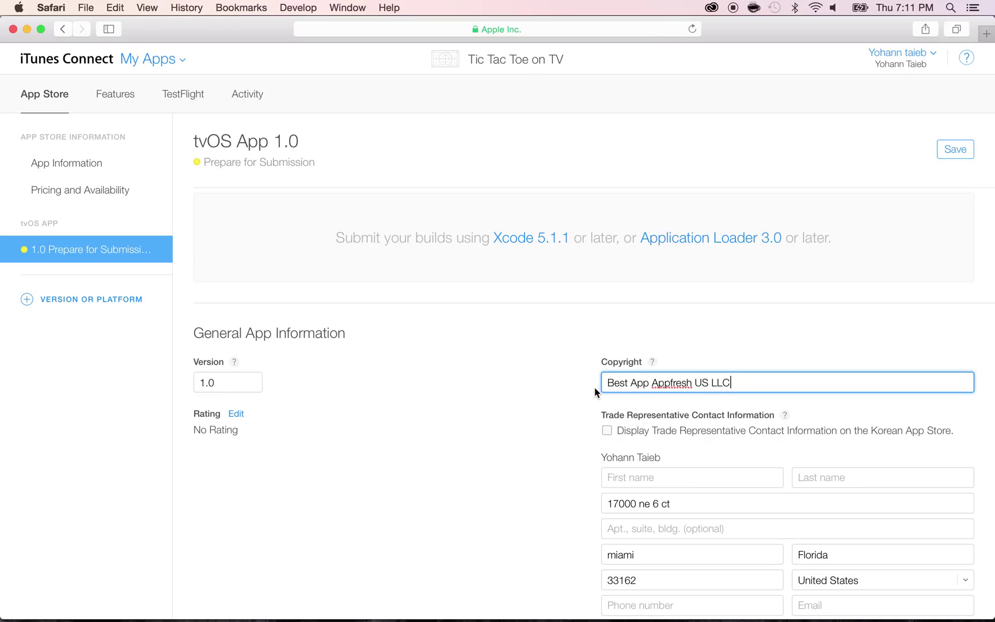
{"action": "scroll", "coordinate": [598, 391], "scroll_direction": "down", "scroll_amount": 2}
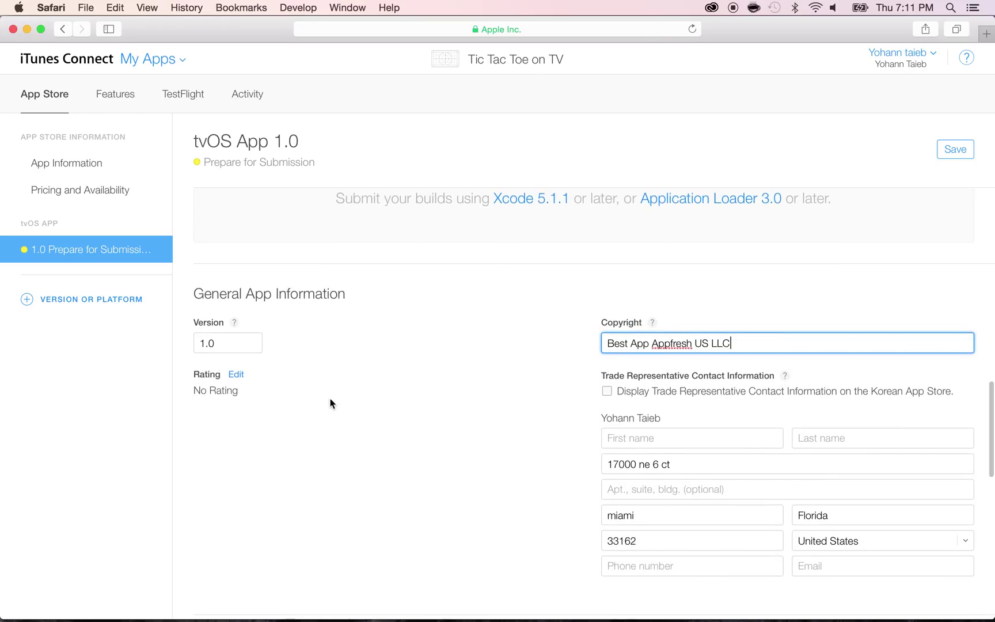
{"action": "left_click", "coordinate": [951, 150]}
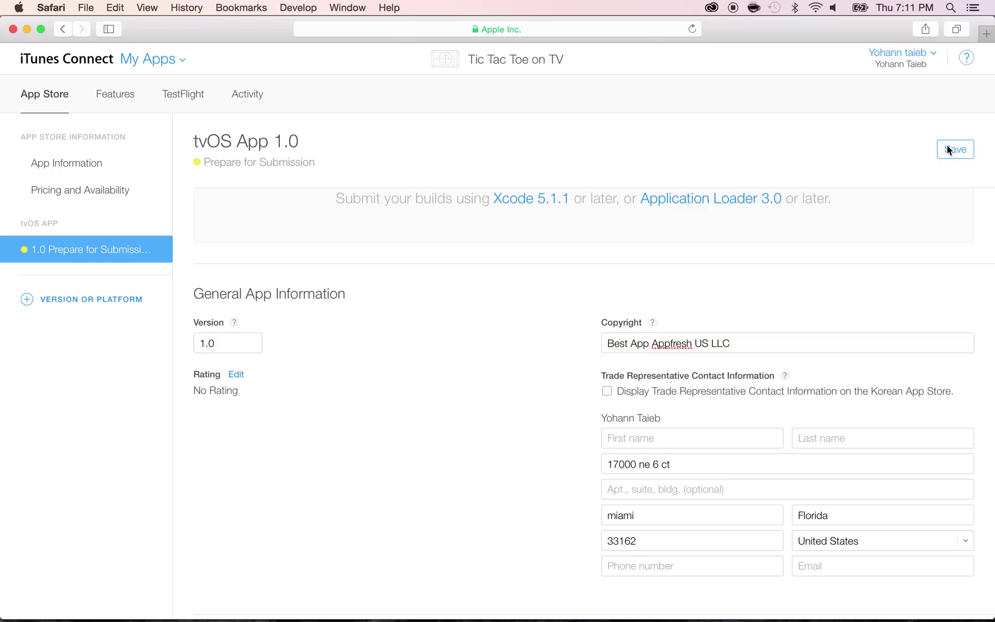
{"action": "left_click", "coordinate": [235, 377]}
Answer None for every content description in the age rating questionnaire
{"action": "left_click", "coordinate": [507, 247]}
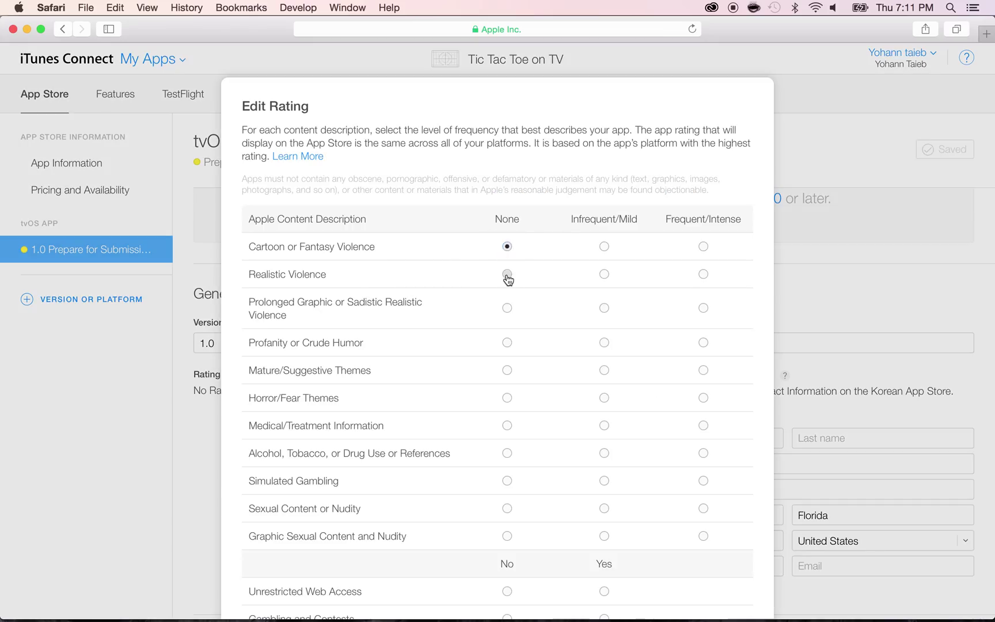
{"action": "left_click", "coordinate": [507, 275]}
{"action": "left_click", "coordinate": [506, 342]}
{"action": "left_click", "coordinate": [507, 368]}
{"action": "left_click", "coordinate": [507, 308]}
{"action": "left_click", "coordinate": [506, 398]}
{"action": "left_click", "coordinate": [507, 426]}
{"action": "left_click", "coordinate": [506, 454]}
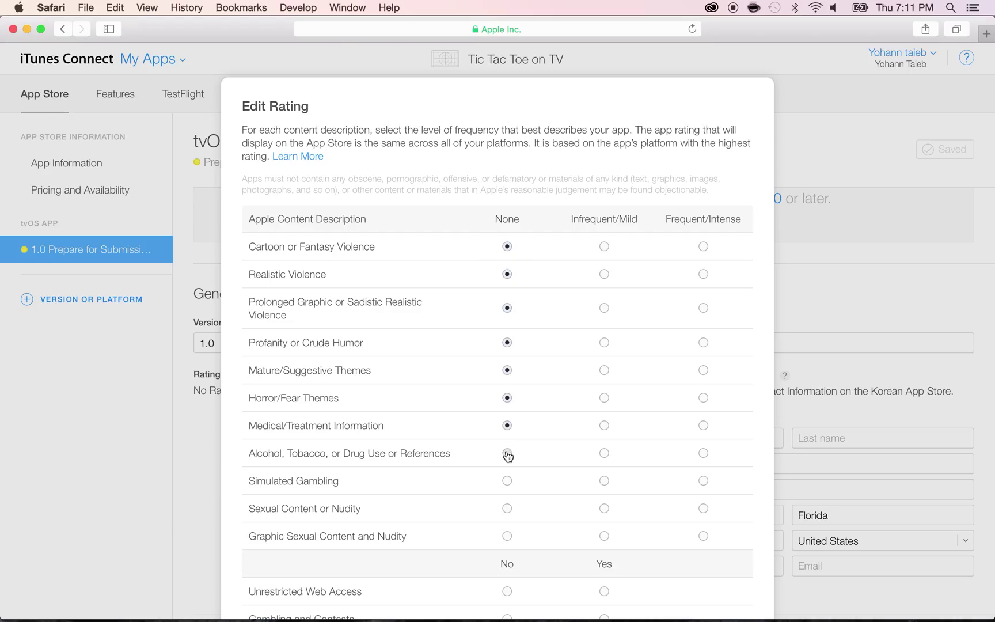
{"action": "left_click", "coordinate": [507, 481]}
{"action": "left_click", "coordinate": [507, 510]}
{"action": "left_click", "coordinate": [507, 536]}
Answer No to unrestricted web access and to gambling and contests
{"action": "scroll", "coordinate": [534, 375], "scroll_direction": "down", "scroll_amount": 2}
{"action": "scroll", "coordinate": [534, 375], "scroll_direction": "down", "scroll_amount": 2}
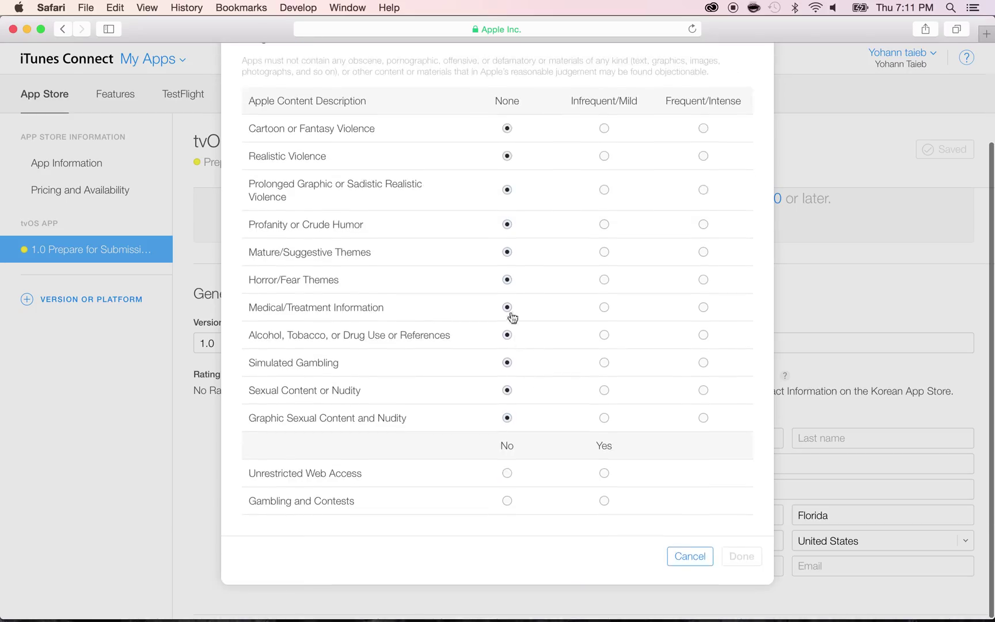
{"action": "left_click", "coordinate": [506, 474]}
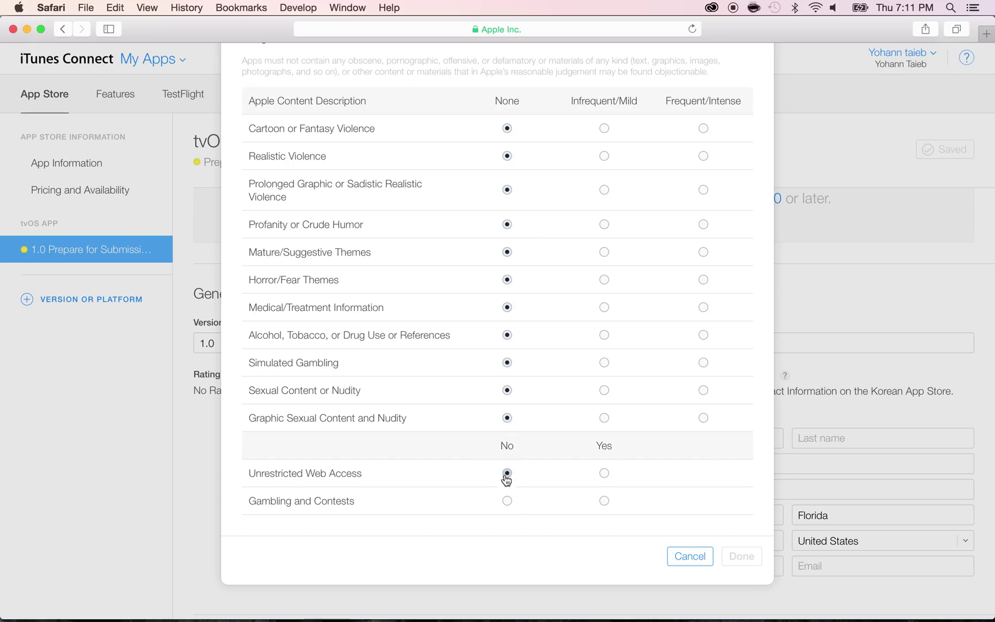
{"action": "left_click", "coordinate": [507, 500]}
Mark the app Made for Kids, choose Ages 9 - 11, and confirm the rating
{"action": "scroll", "coordinate": [499, 500], "scroll_direction": "down", "scroll_amount": 2}
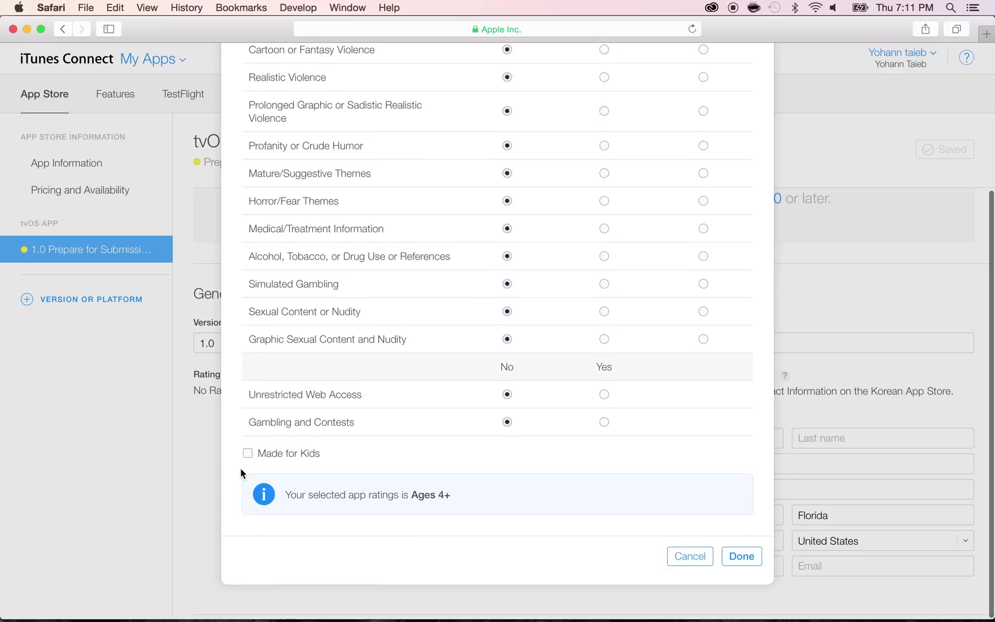
{"action": "left_click", "coordinate": [247, 453]}
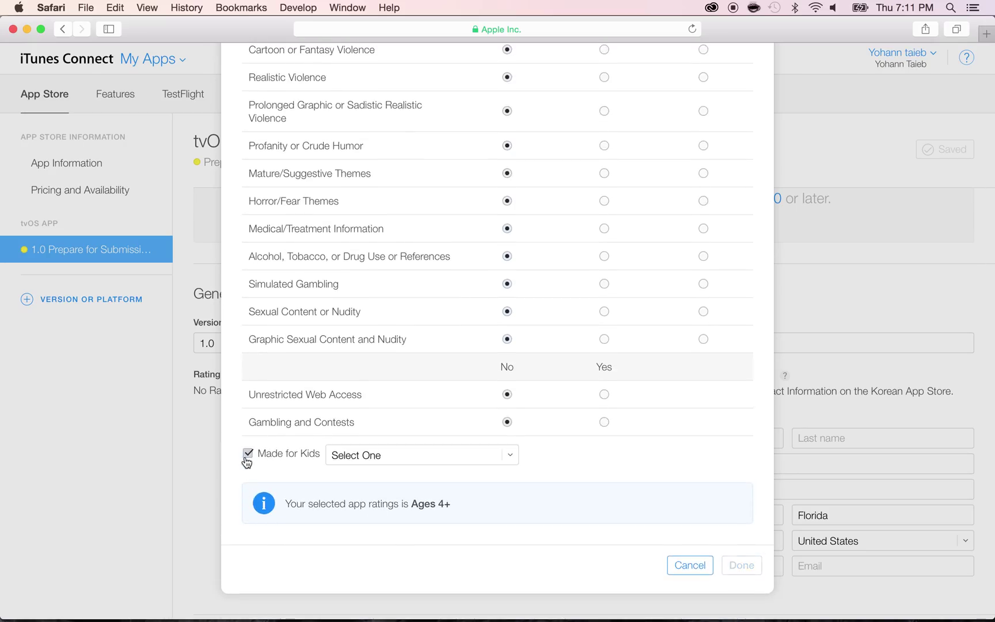
{"action": "left_click", "coordinate": [363, 458]}
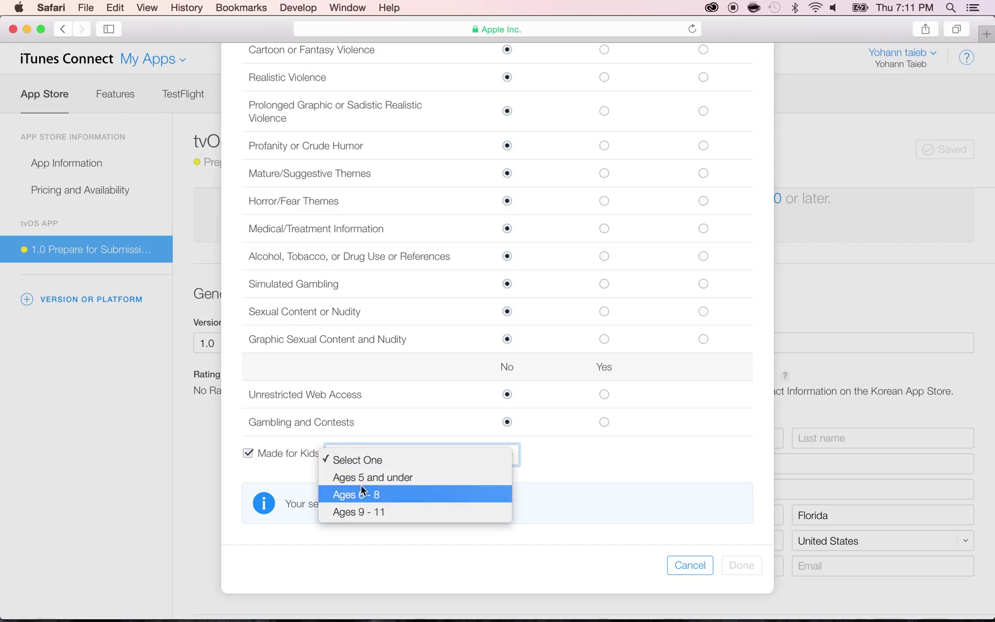
{"action": "left_click", "coordinate": [359, 511]}
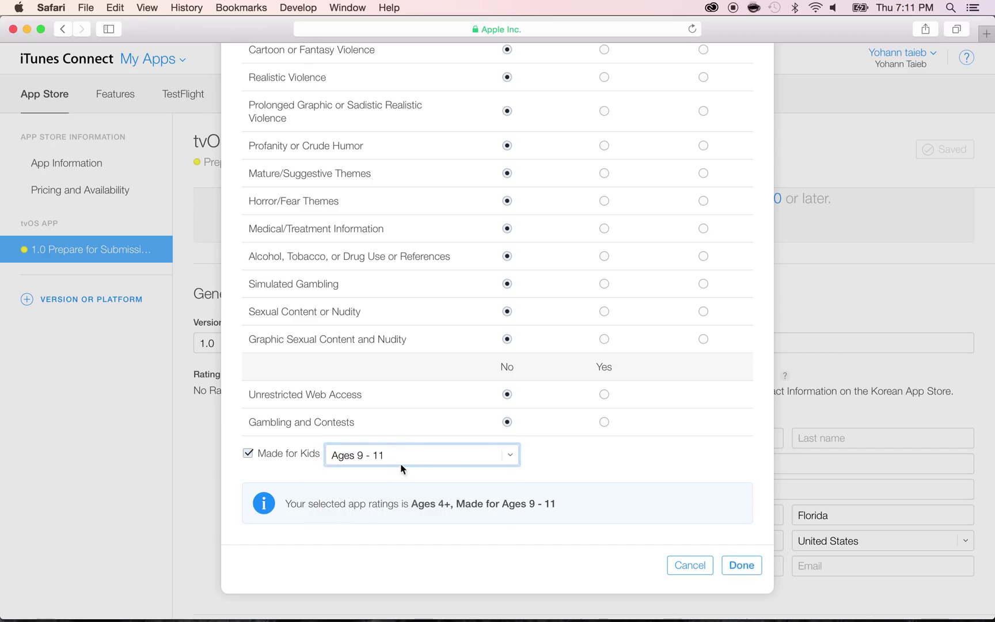
{"action": "left_click", "coordinate": [509, 455]}
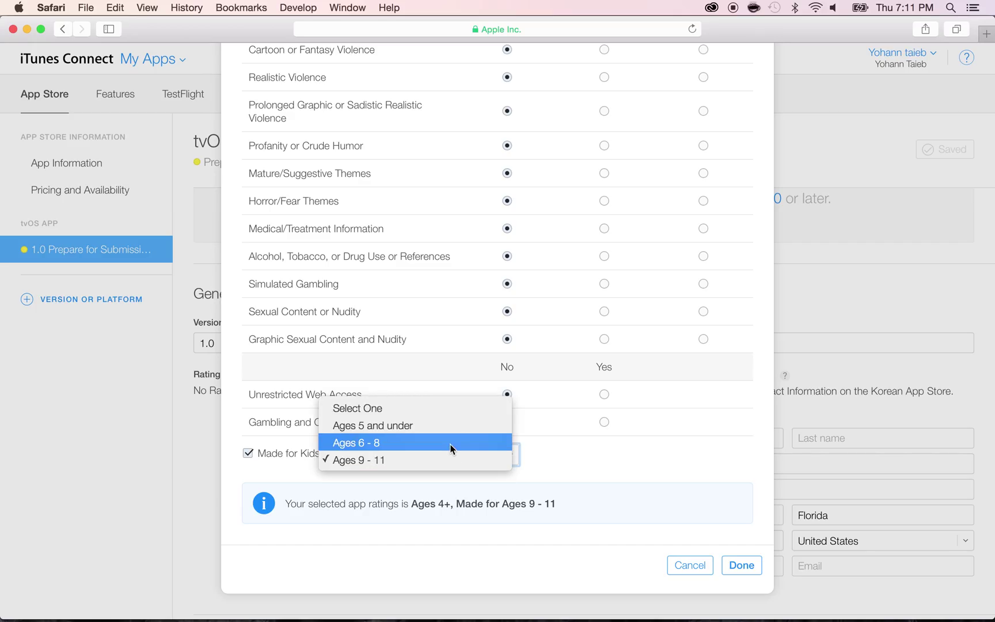
{"action": "left_click", "coordinate": [564, 456]}
{"action": "left_click", "coordinate": [741, 564]}
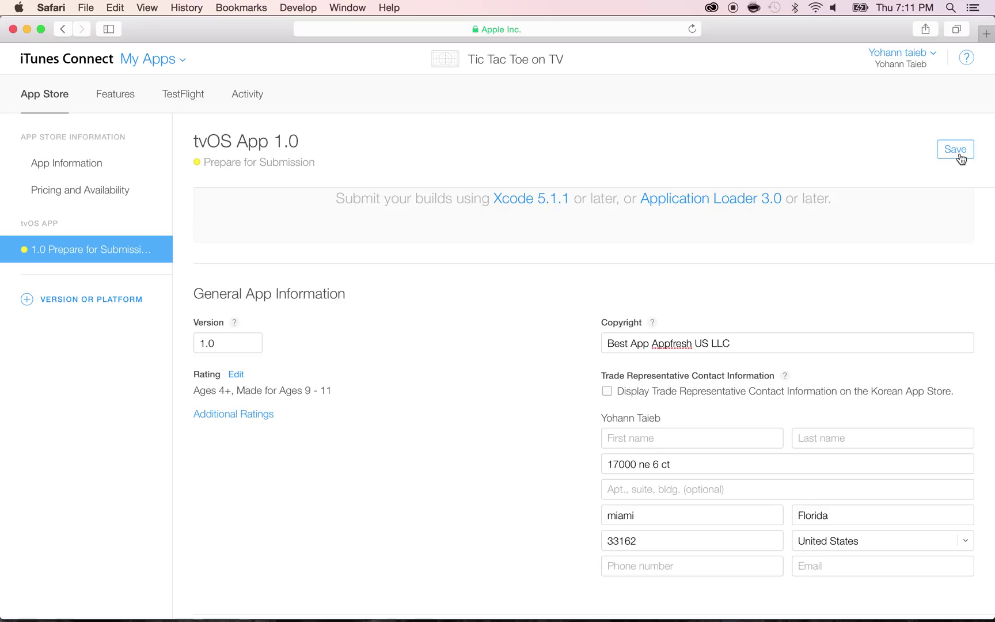
Save the rating, then enter the review contact's first and last name
{"action": "left_click", "coordinate": [959, 151]}
{"action": "scroll", "coordinate": [514, 382], "scroll_direction": "down", "scroll_amount": 10}
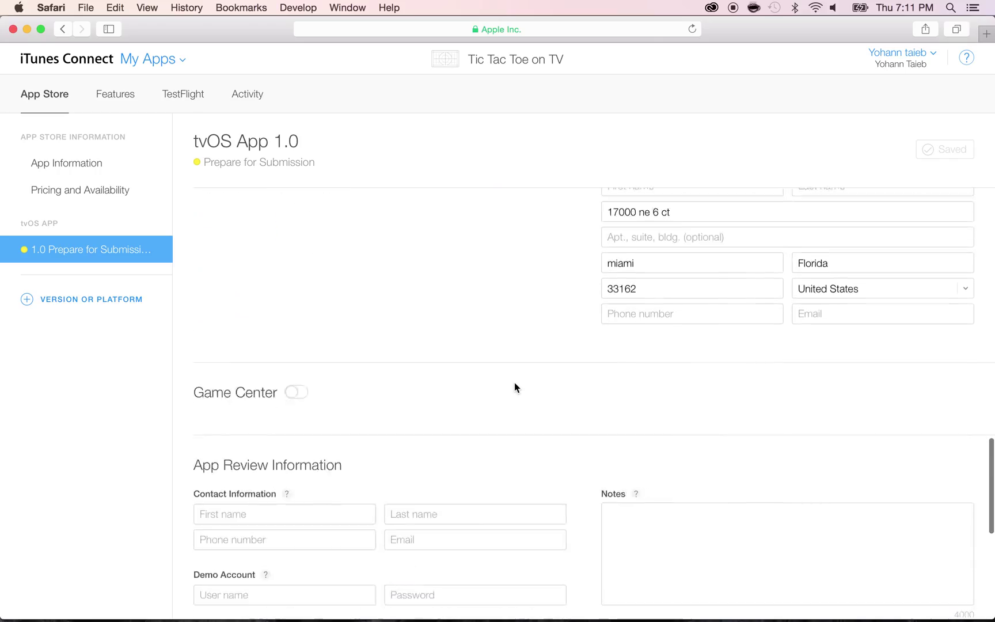
{"action": "scroll", "coordinate": [514, 382], "scroll_direction": "down", "scroll_amount": 3}
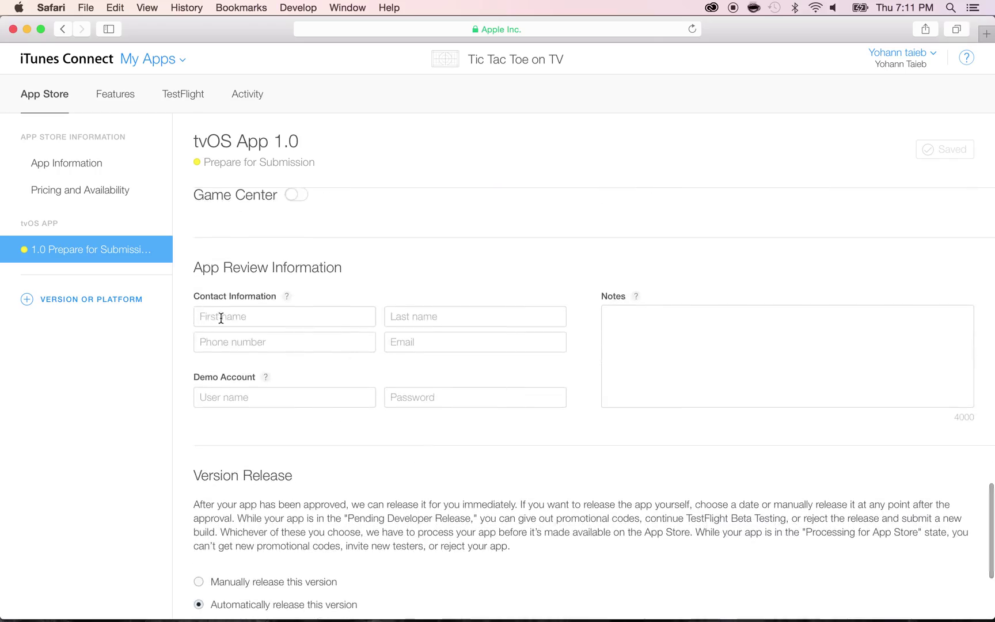
{"action": "left_click", "coordinate": [221, 317]}
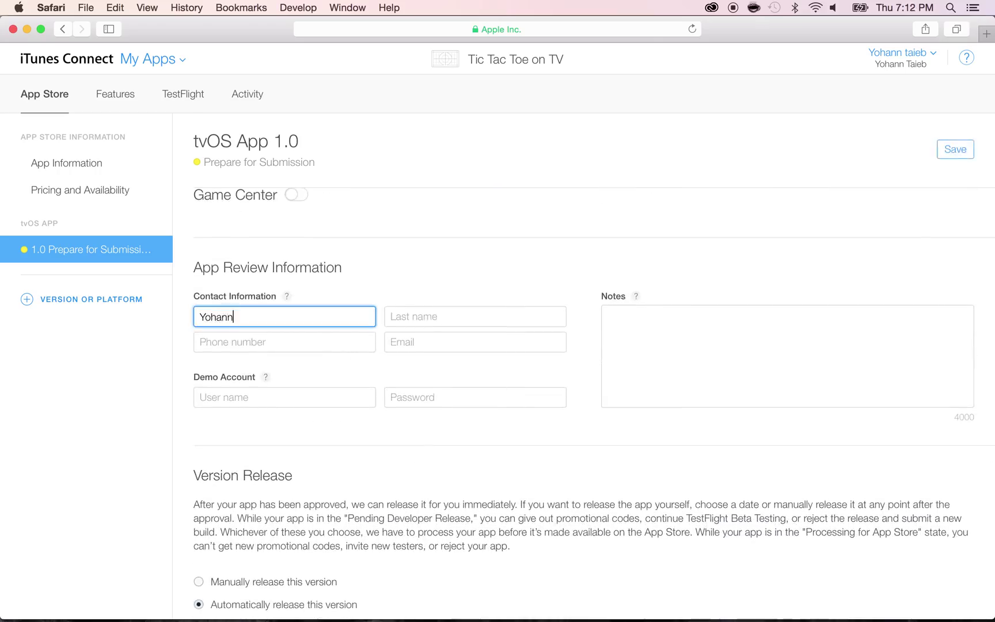
{"action": "key", "text": "Tab"}
Enter the contact's phone number and e-mail address, replacing a mistyped e-mail
{"action": "key", "text": "Tab"}
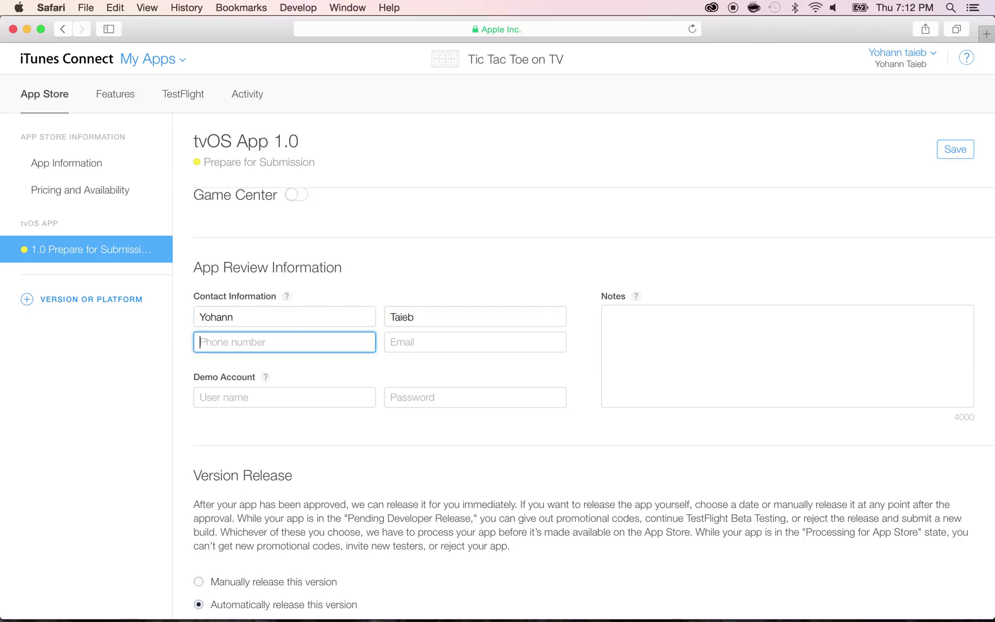
{"action": "key", "text": "Tab"}
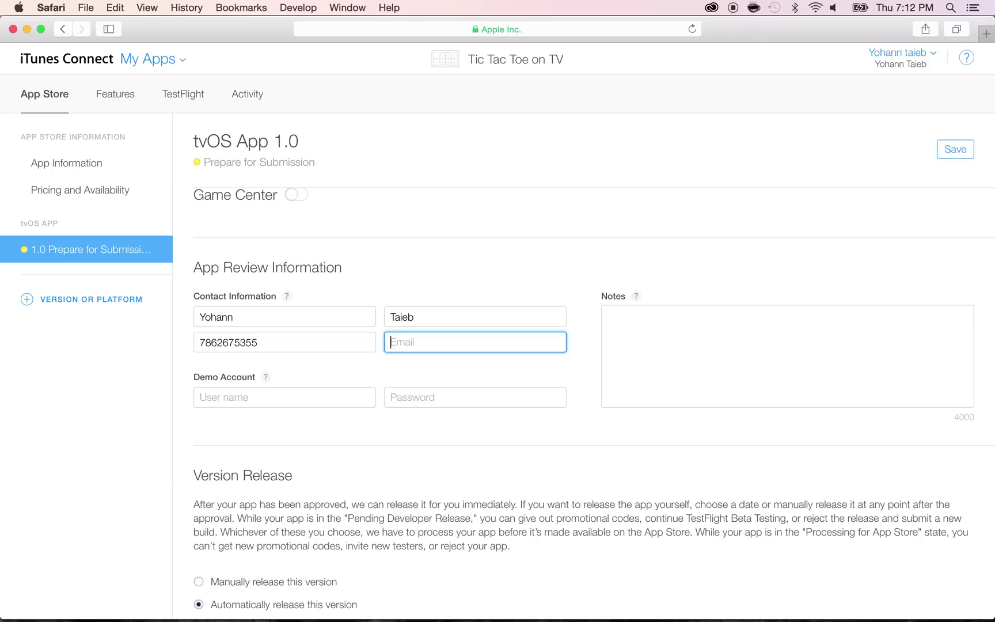
{"action": "type", "text": "meusi"}
{"action": "key", "text": "super+a"}
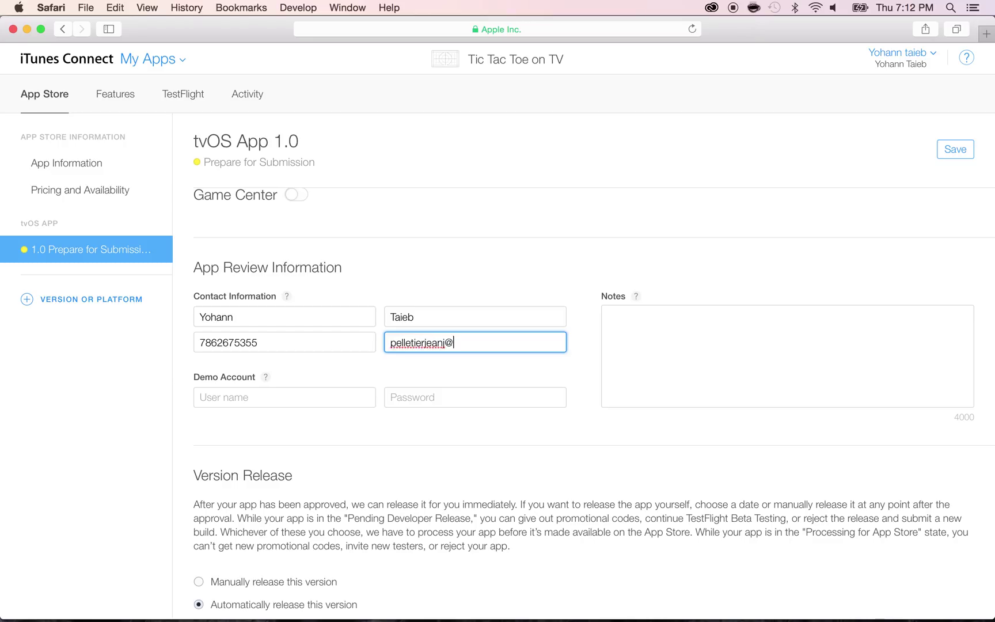
{"action": "key", "text": "Tab"}
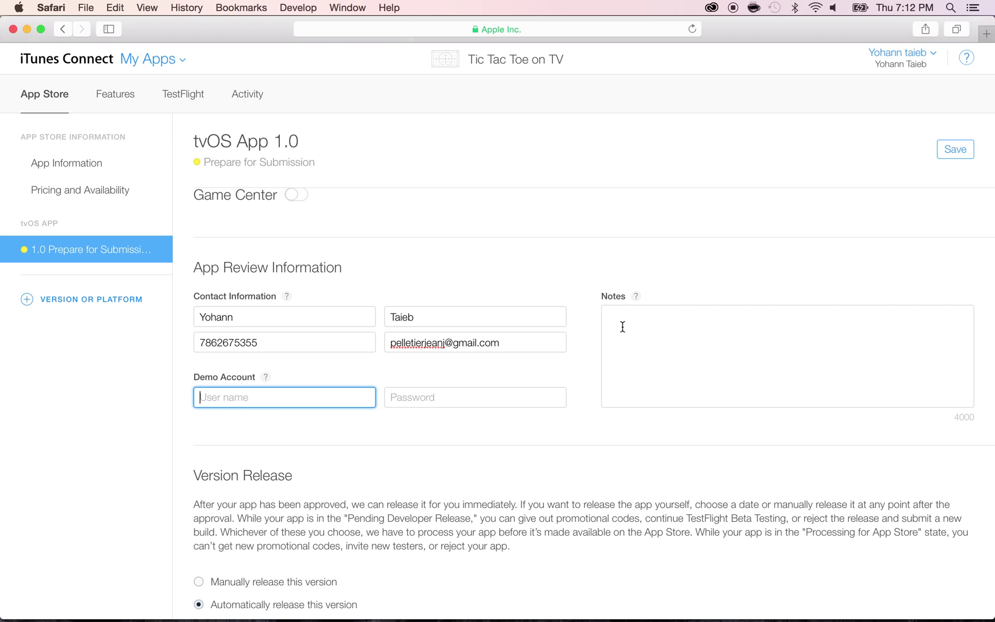
{"action": "scroll", "coordinate": [620, 329], "scroll_direction": "down", "scroll_amount": 3}
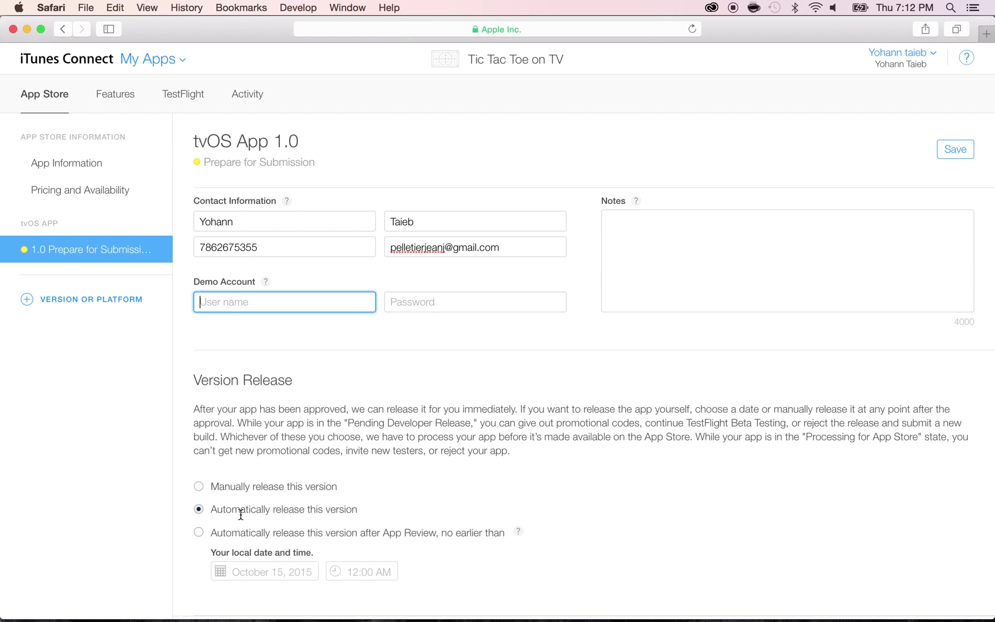
Save the tvOS App 1.0 version page with its App Review contact filled in
{"action": "triple_click", "coordinate": [323, 510]}
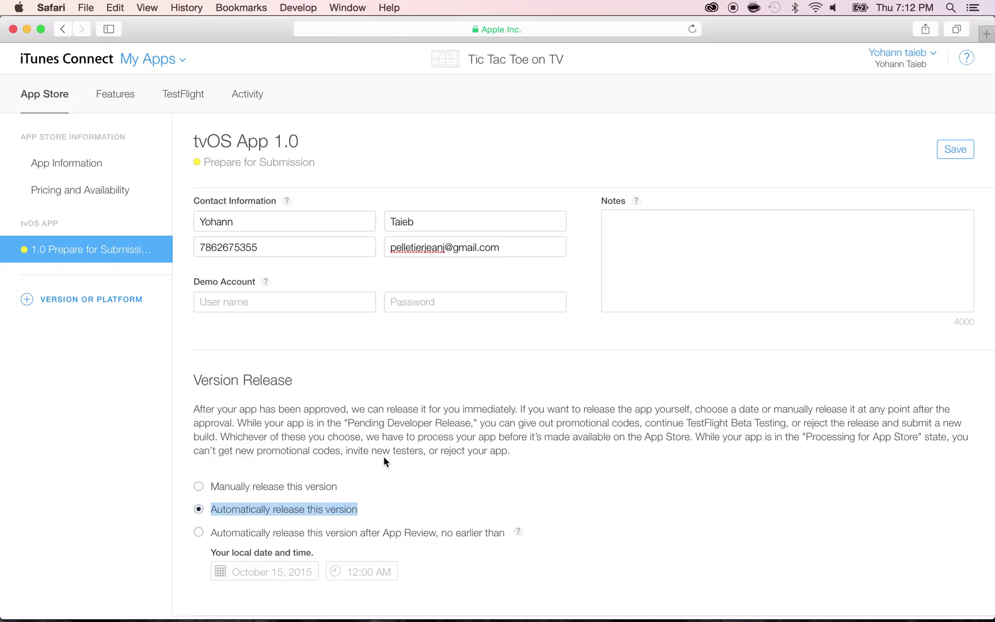
{"action": "scroll", "coordinate": [383, 456], "scroll_direction": "up", "scroll_amount": 2}
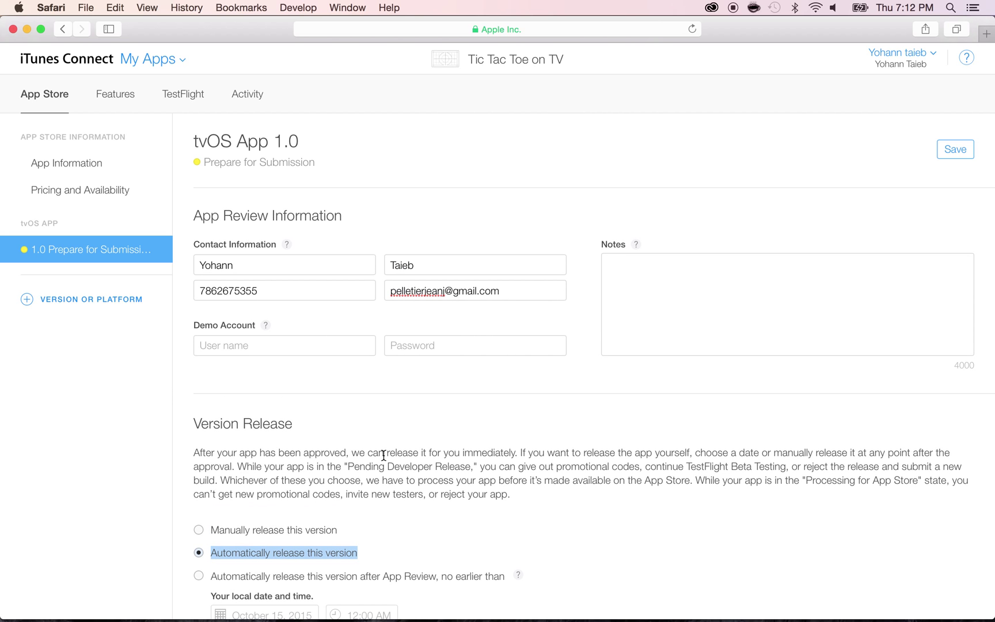
{"action": "scroll", "coordinate": [384, 455], "scroll_direction": "up", "scroll_amount": 10}
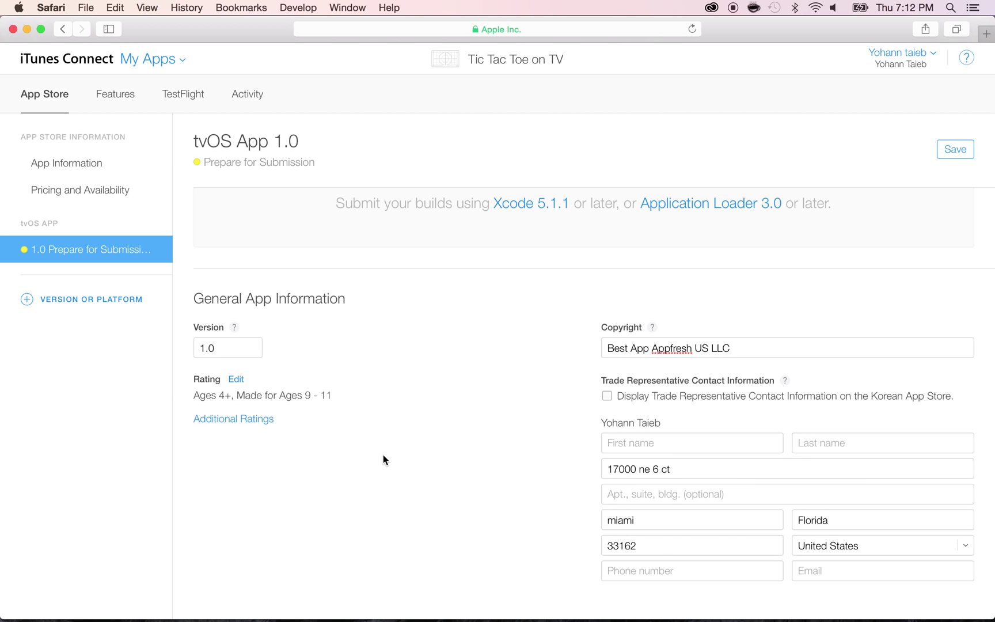
{"action": "scroll", "coordinate": [384, 456], "scroll_direction": "up", "scroll_amount": 10}
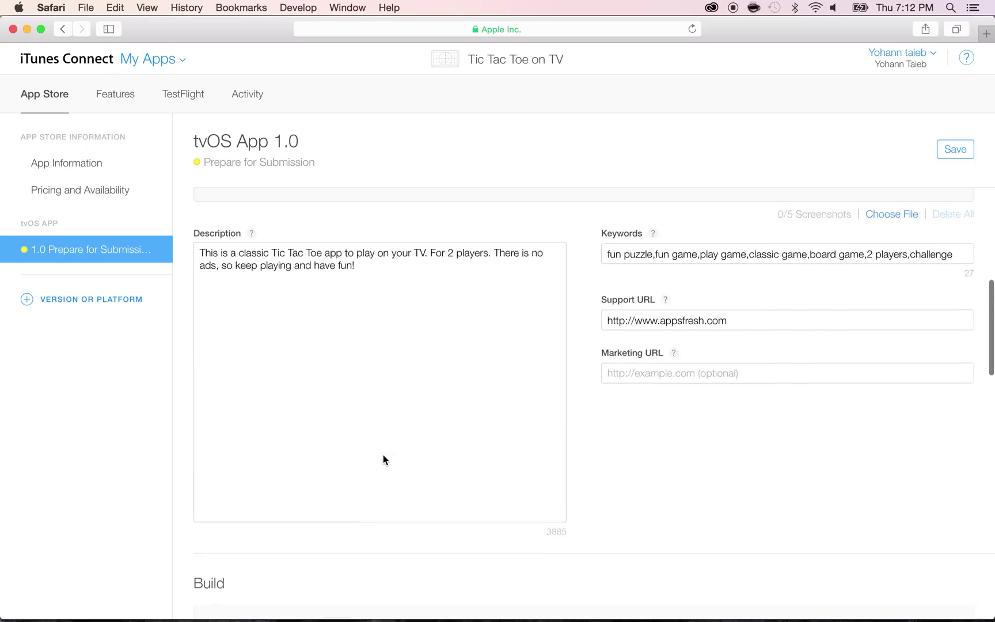
{"action": "scroll", "coordinate": [384, 454], "scroll_direction": "up", "scroll_amount": 8}
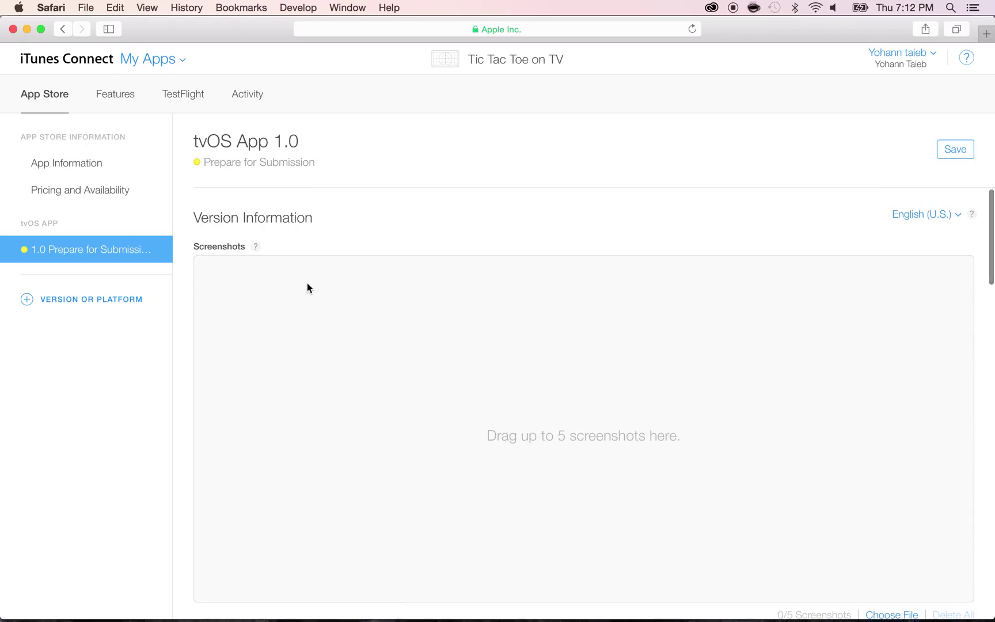
{"action": "left_click", "coordinate": [951, 152]}
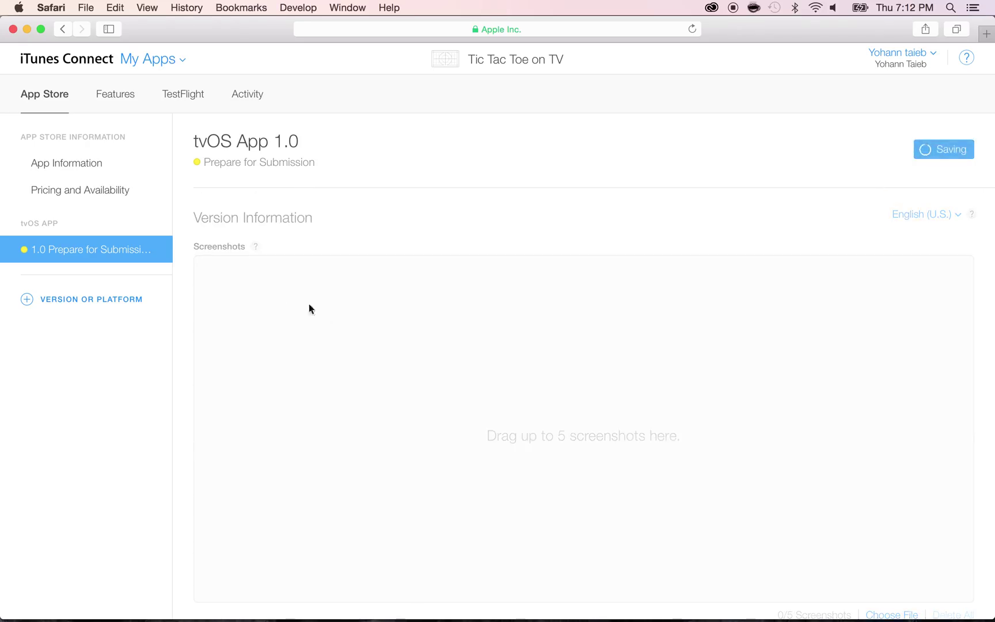